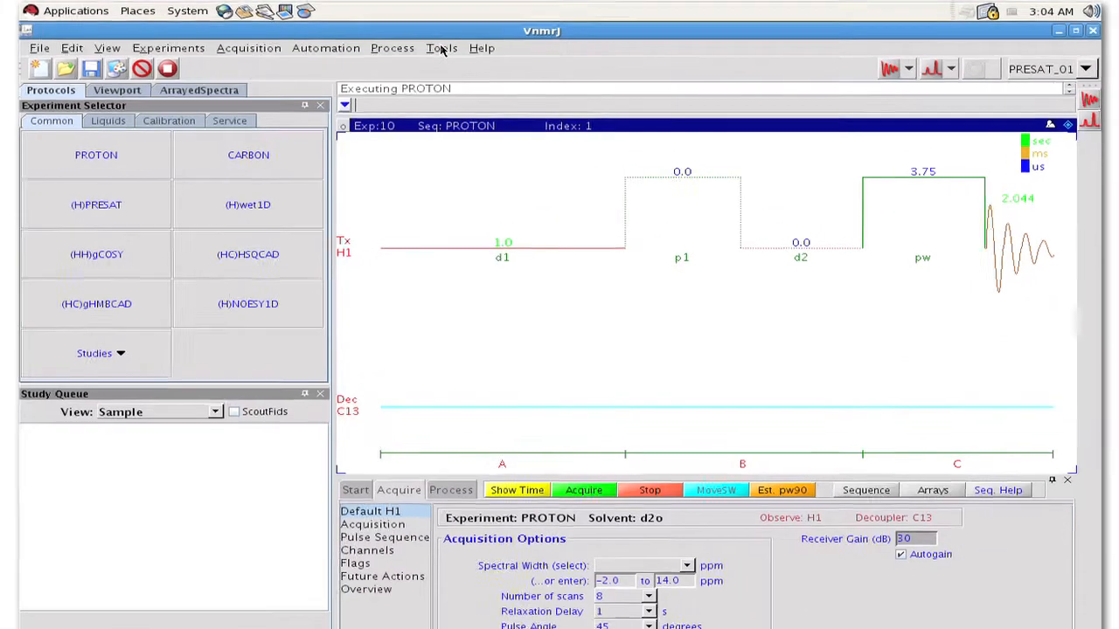
Step: Start cloning a new study and add a PROTON experiment to the clone queue
click(468, 57)
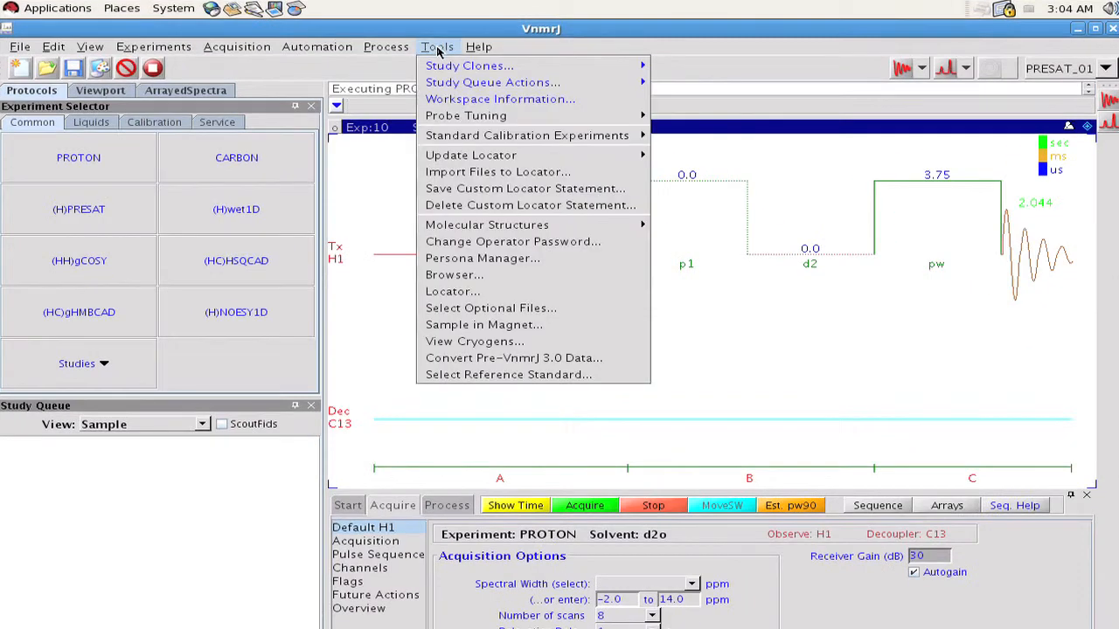
mouse_move(472, 70)
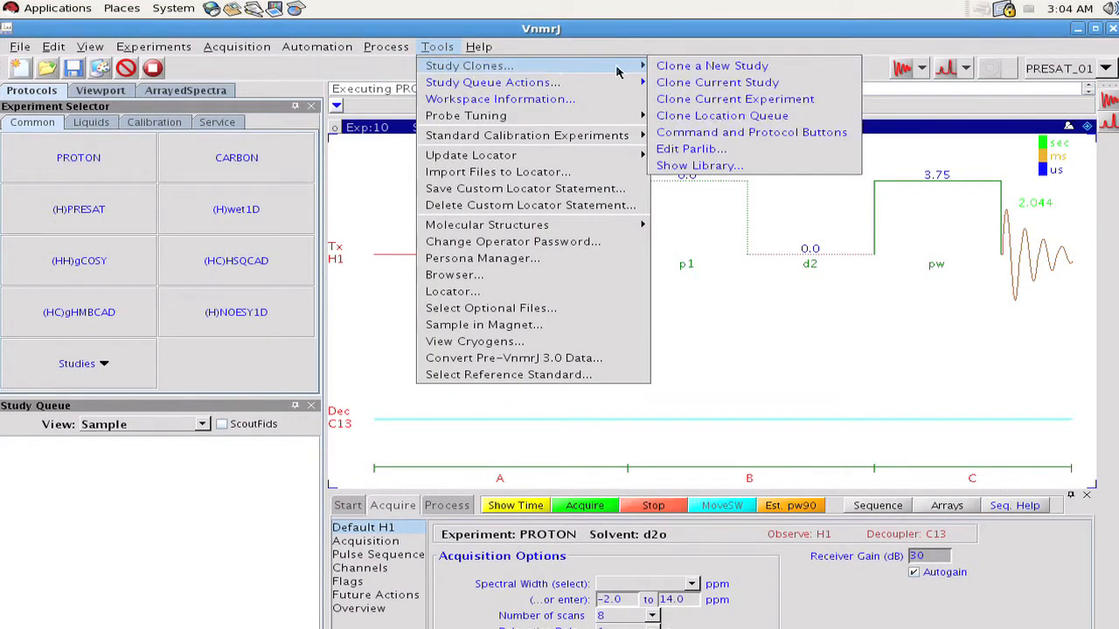
click(806, 69)
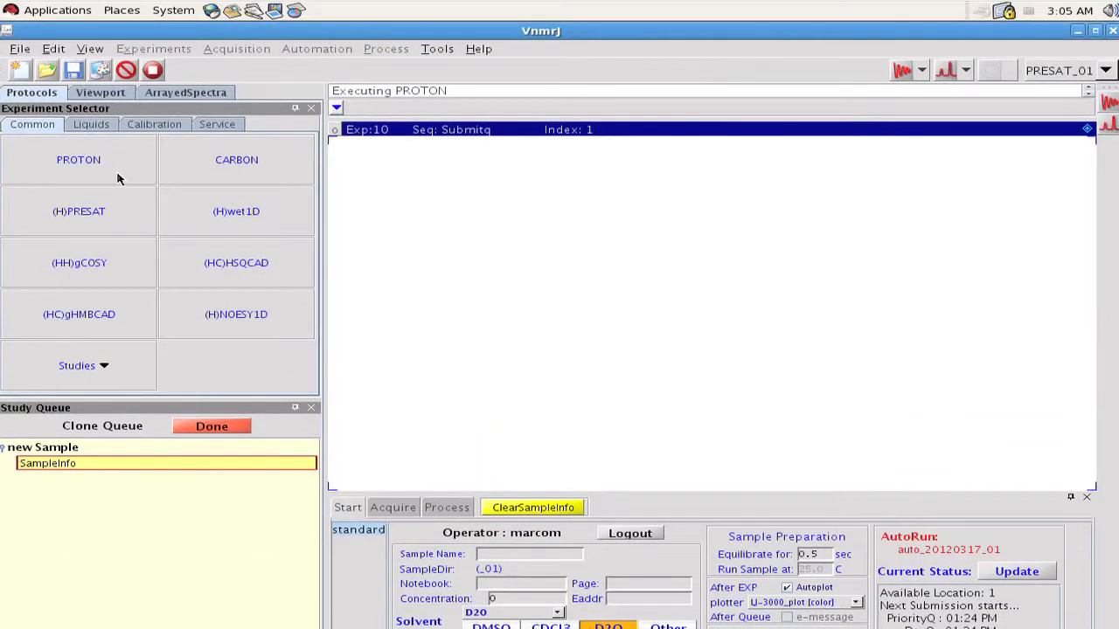
click(120, 178)
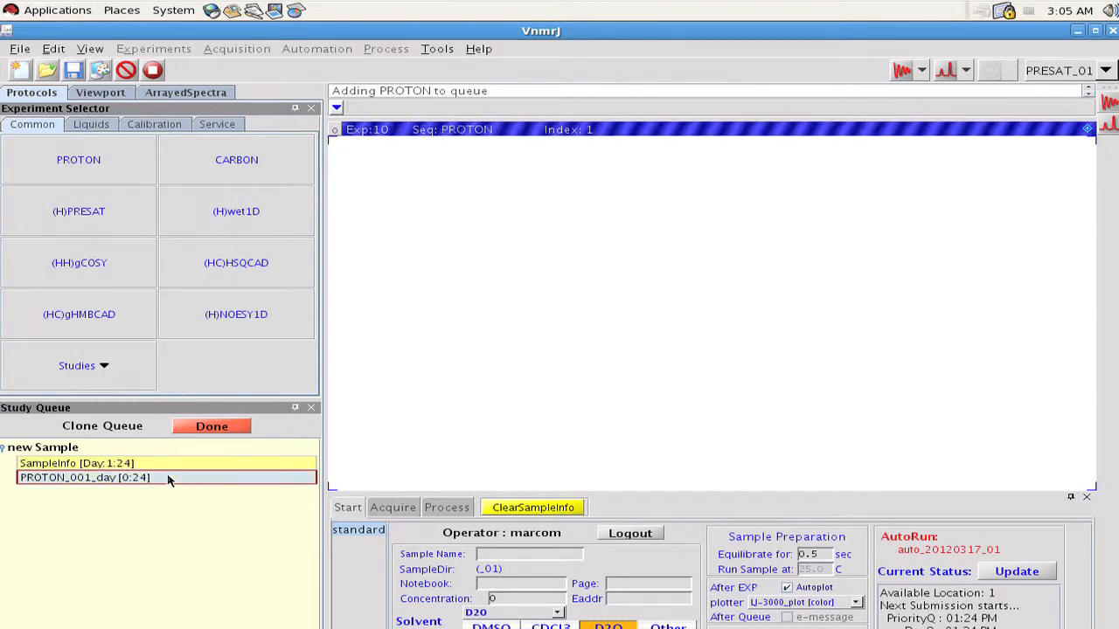
Step: Set the queued PROTON experiment's relaxation delay to 25 s and its pulse angle to 30 degrees
click(169, 479)
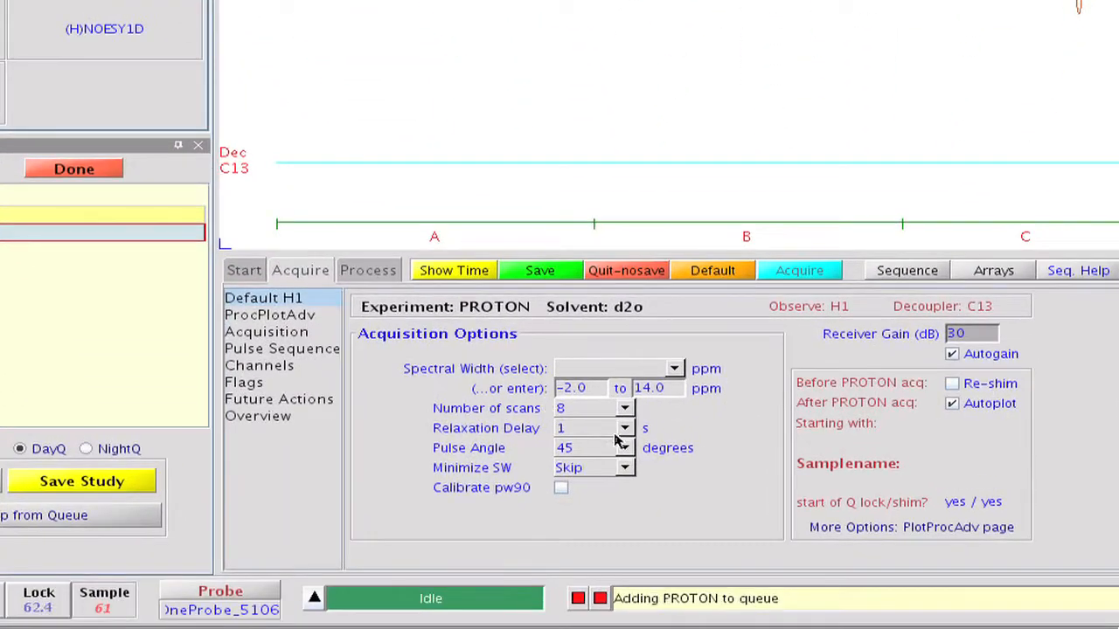
click(625, 429)
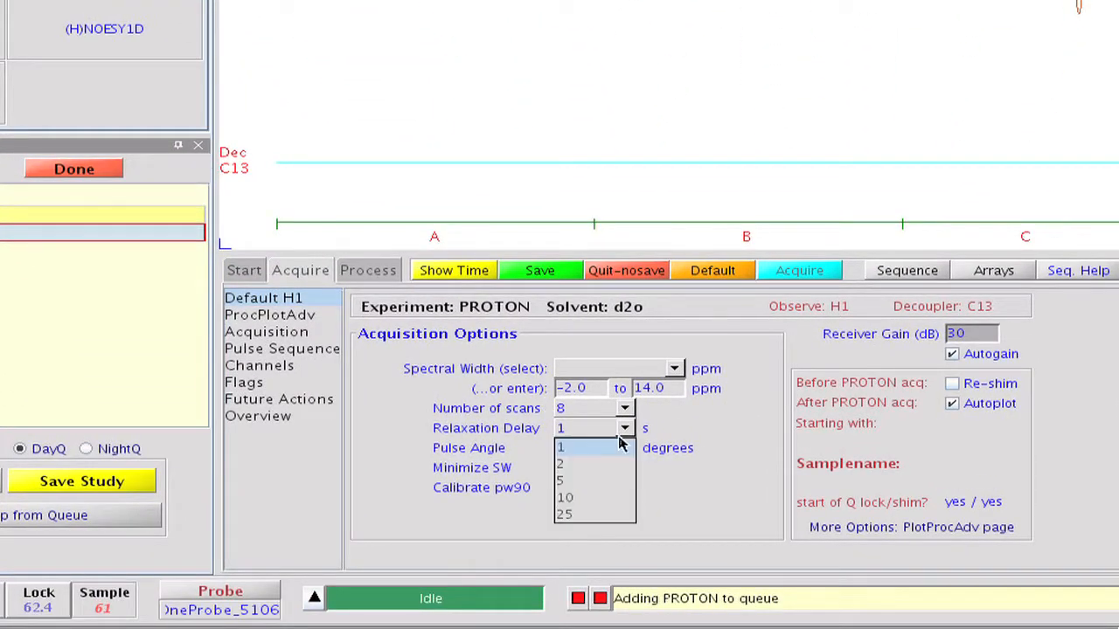
click(616, 515)
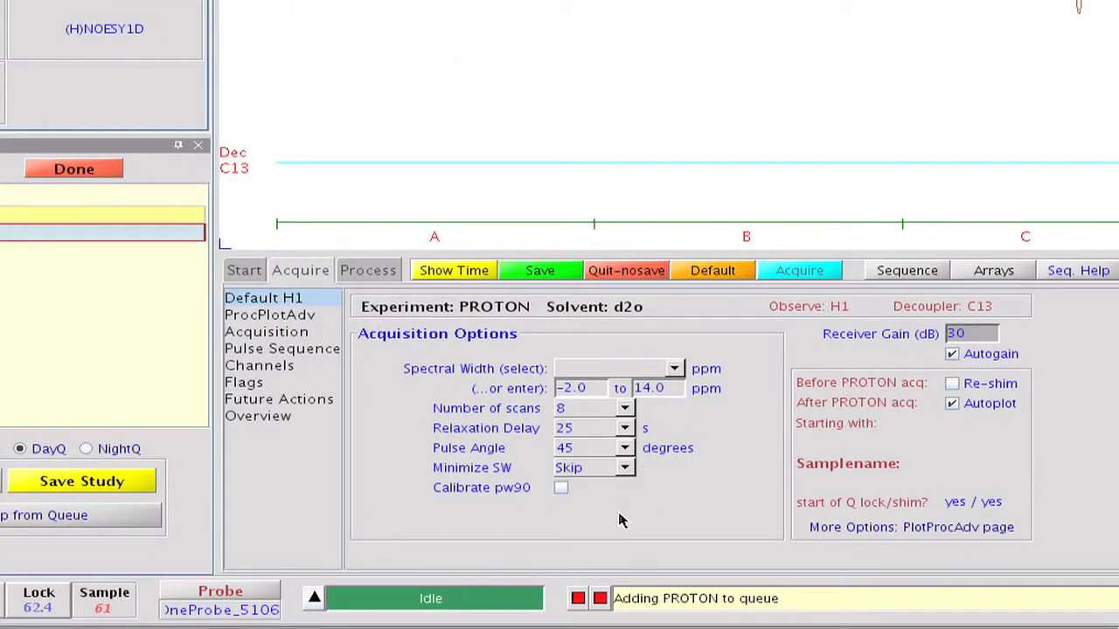
click(625, 448)
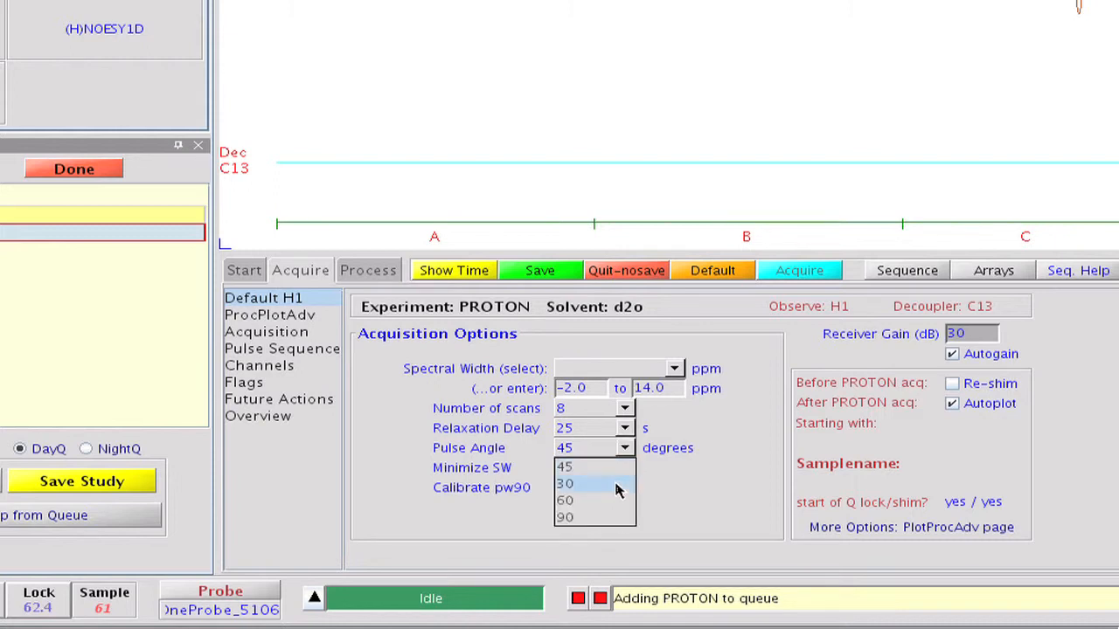
click(614, 483)
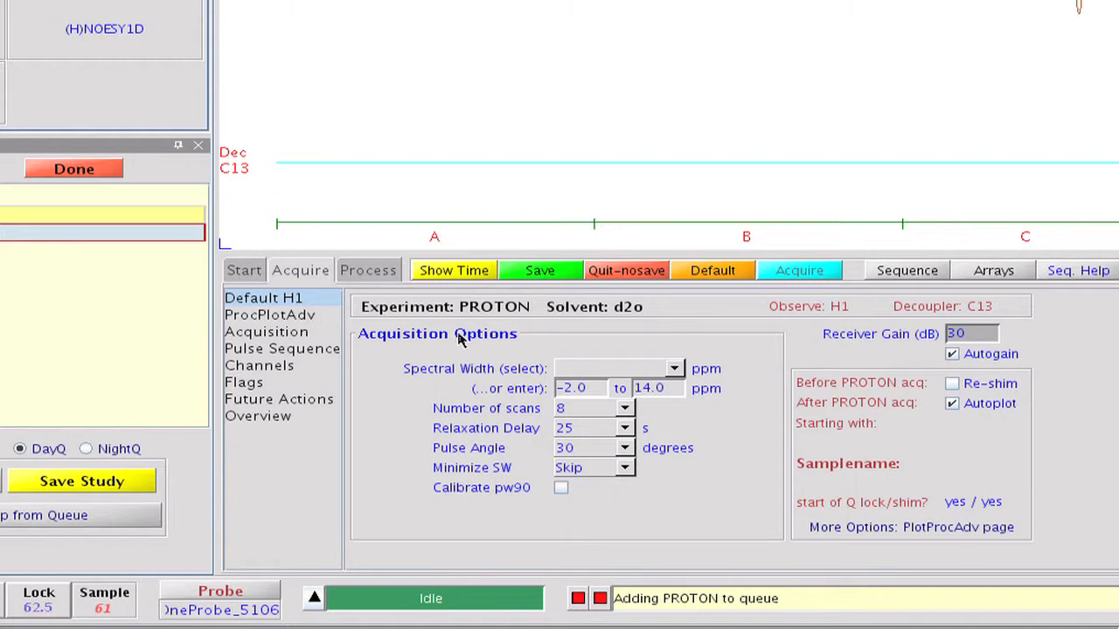
Step: Set the PROTON experiment's FT data size to 256k and enable line broadening in its processing options
click(391, 277)
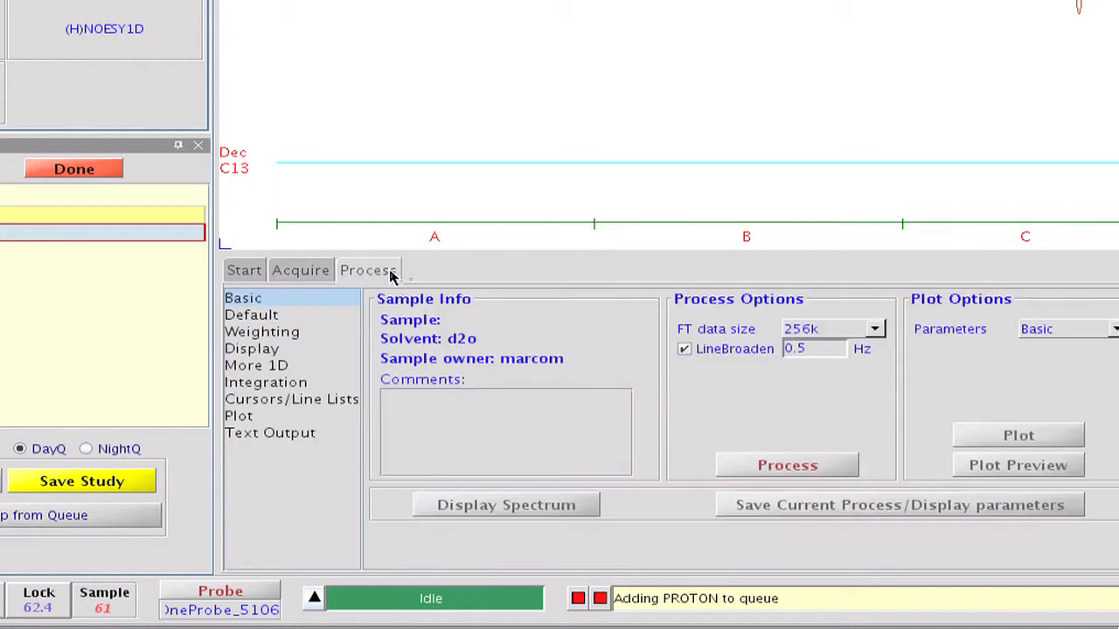
click(876, 329)
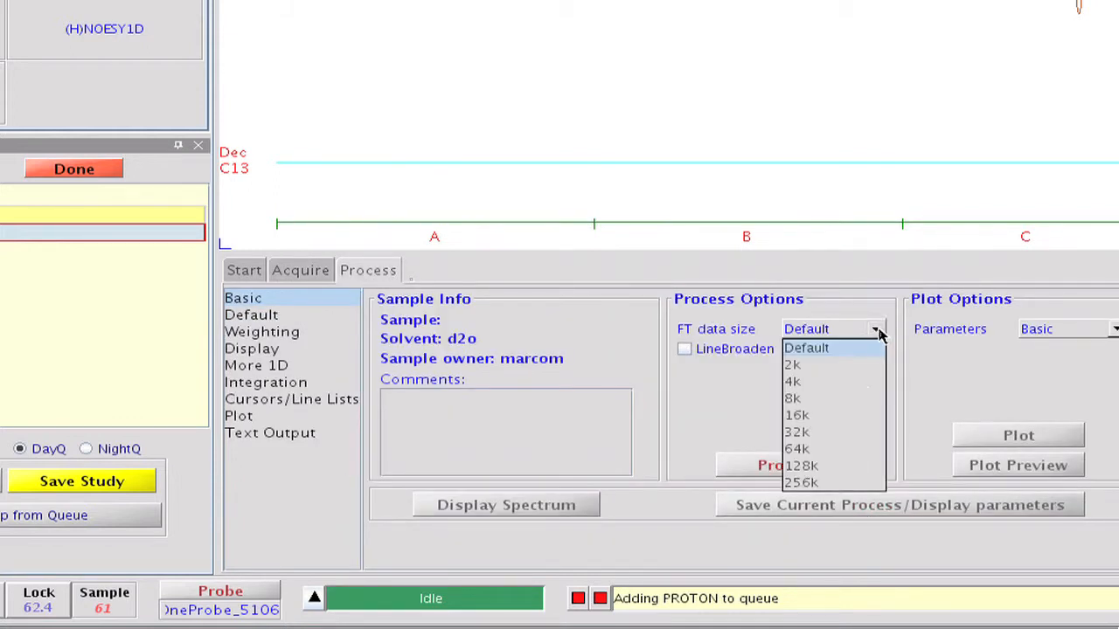
click(855, 483)
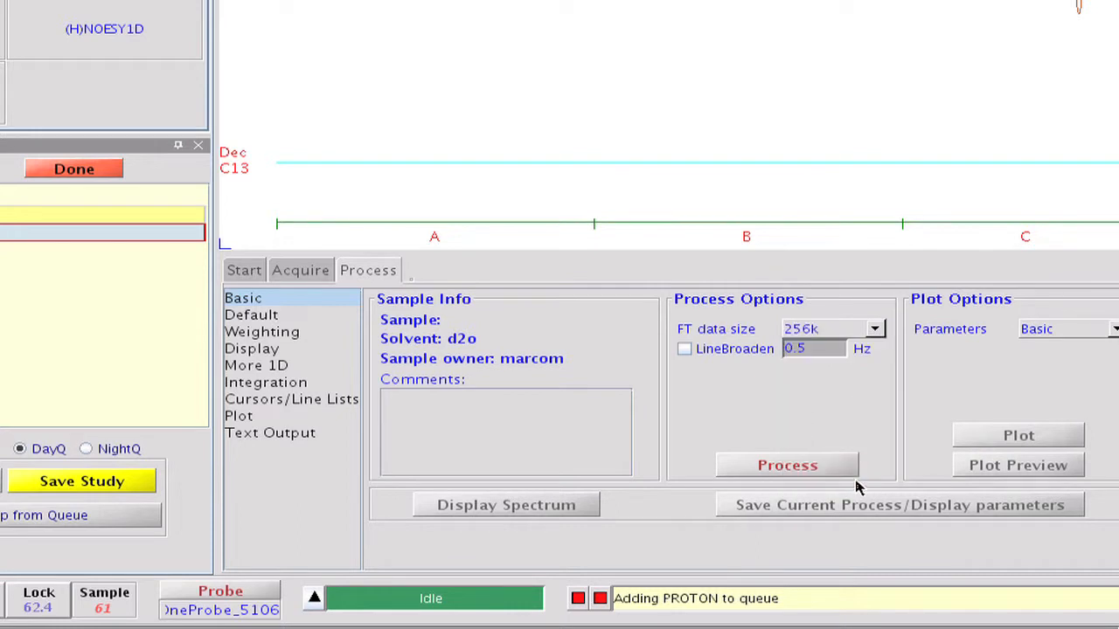
click(685, 349)
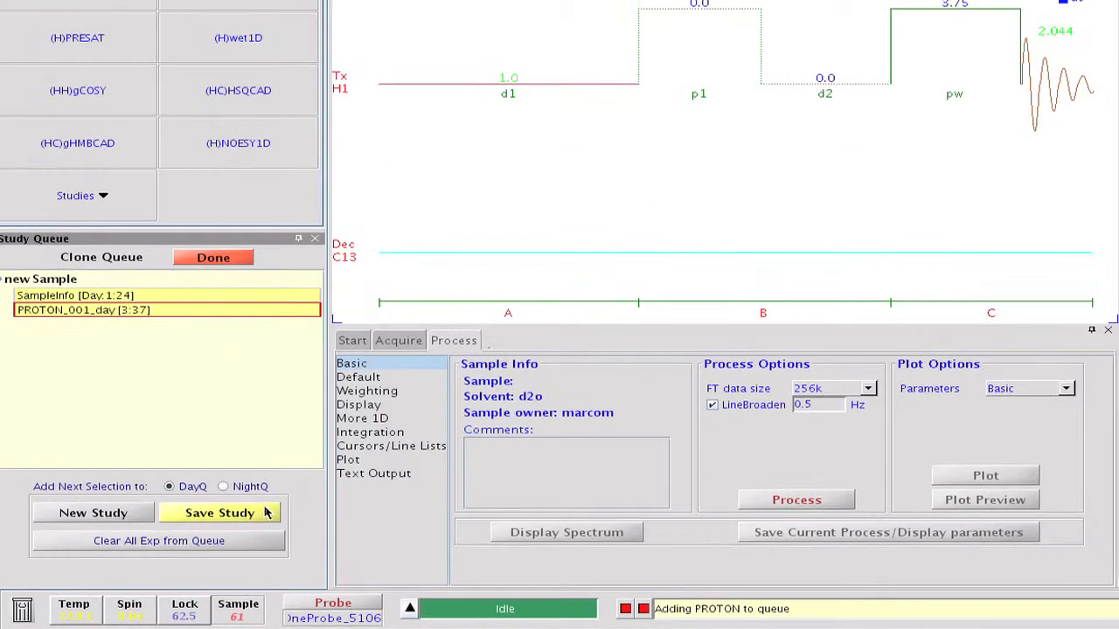
Step: Save the study as Quant_PROTON under a new tab name My_Studies, then close the save dialog
click(266, 513)
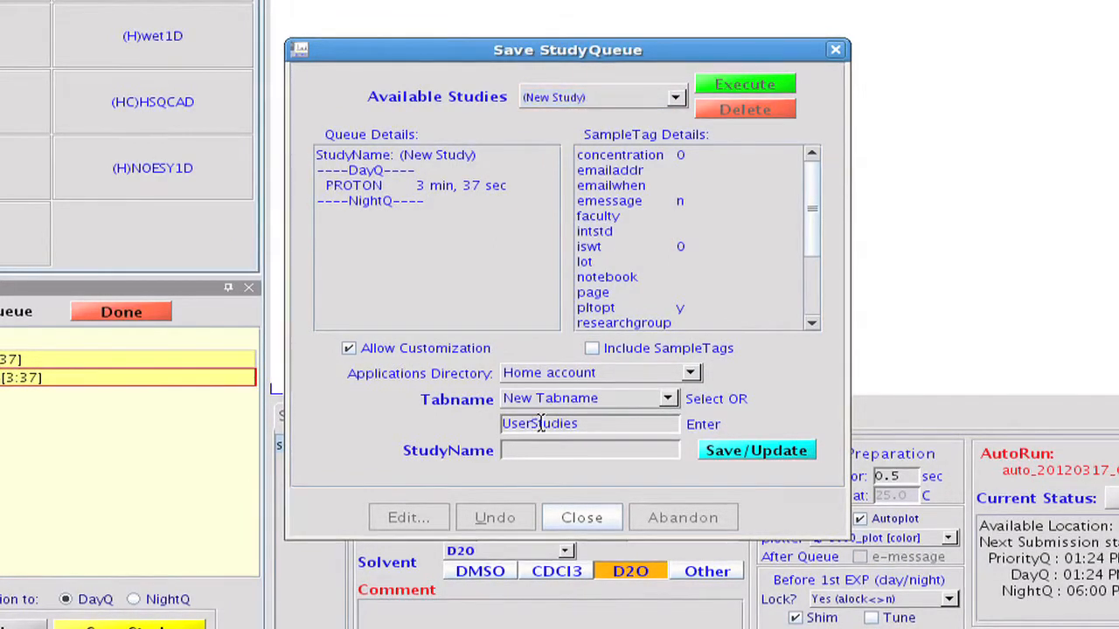
key(BackSpace)
key(BackSpace)
key(BackSpace)
key(BackSpace)
text(My_)
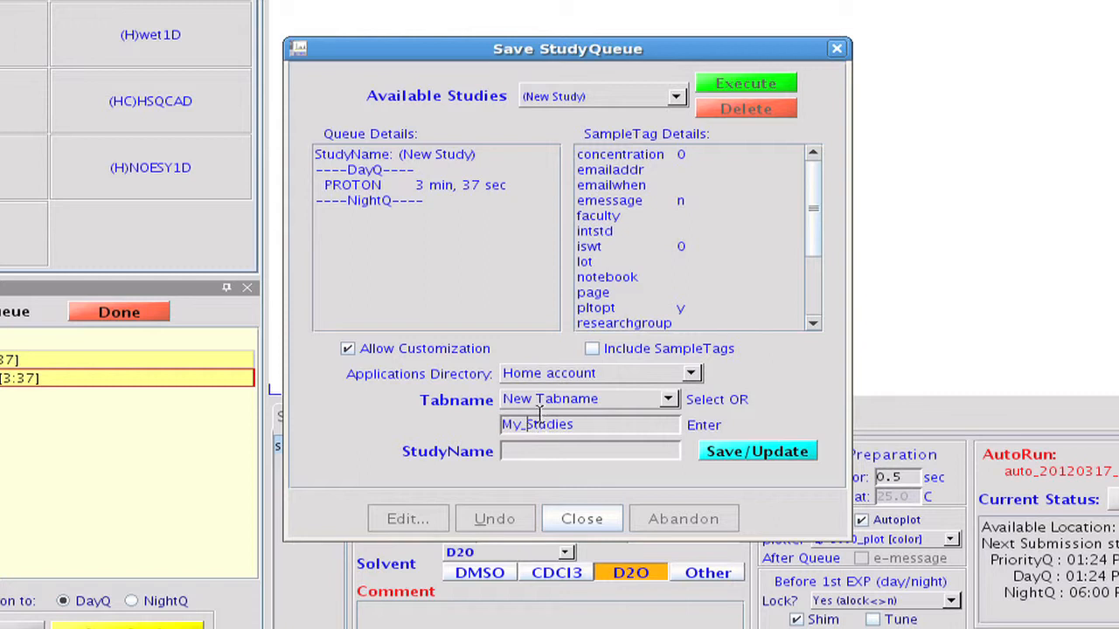
click(540, 451)
text(Quant_PROTON)
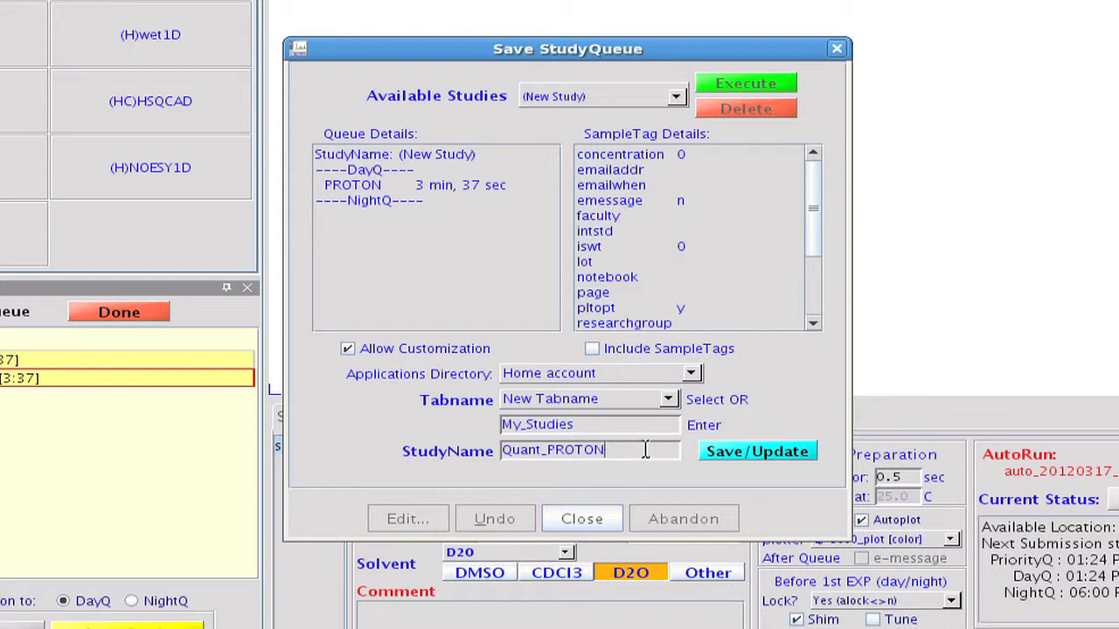
click(734, 458)
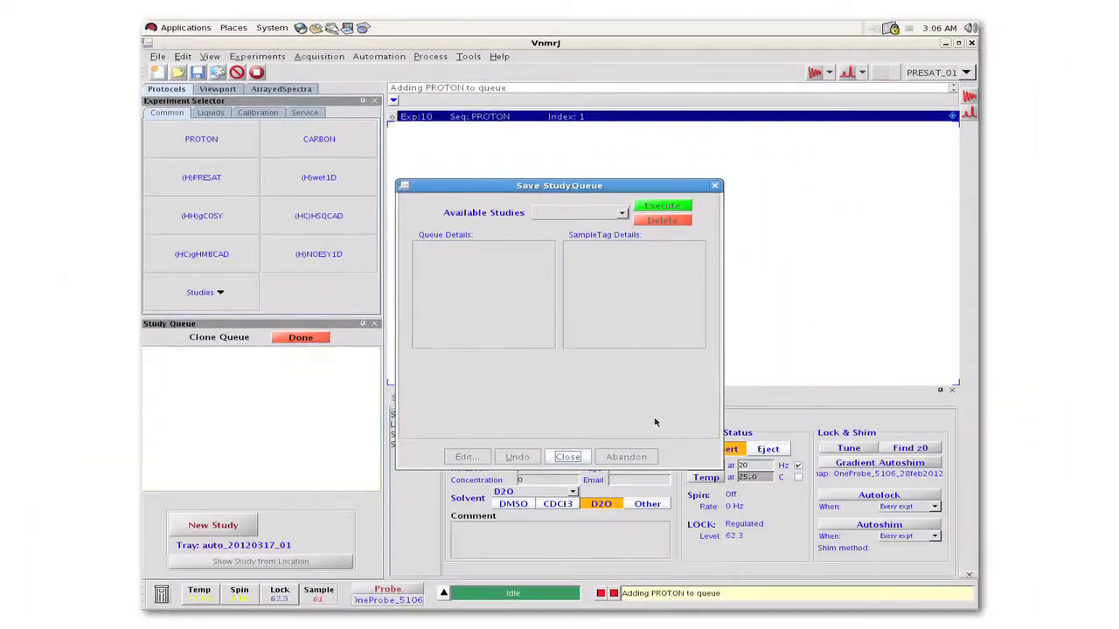
click(568, 456)
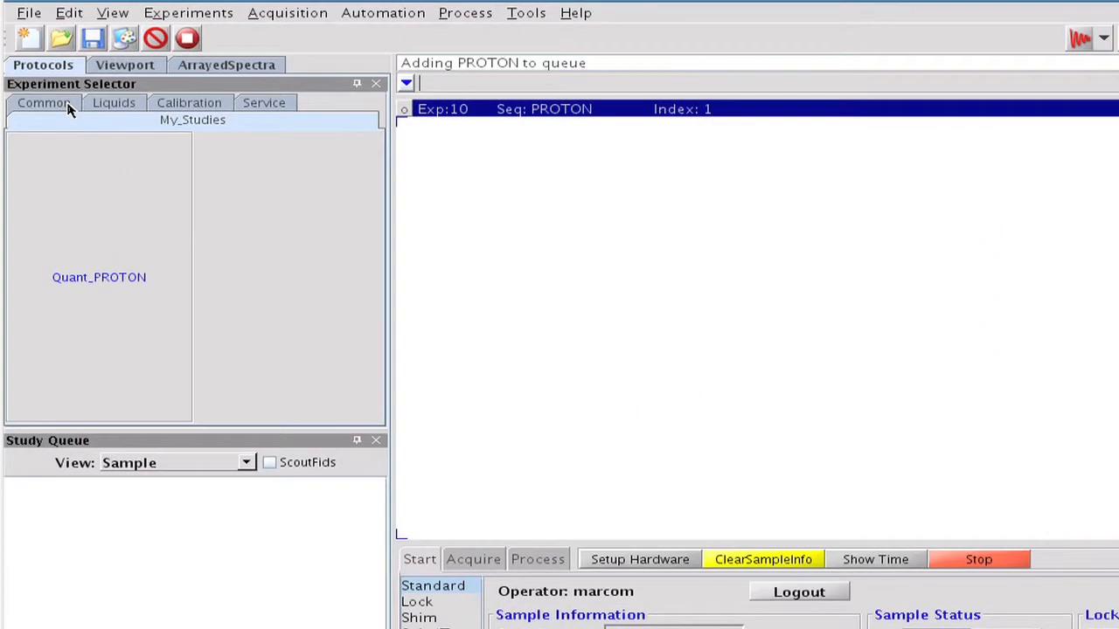
Step: Load the common PROTON protocol followed by Quant_PROTON from My_Studies, and review the acquisition and processing parameters
click(178, 112)
click(103, 152)
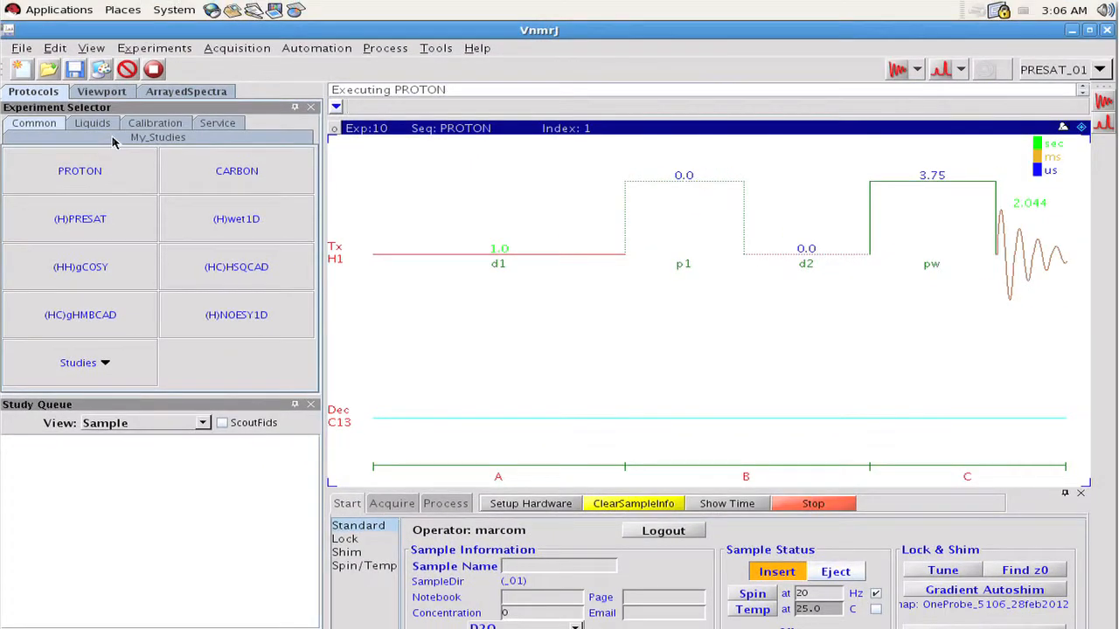
click(112, 142)
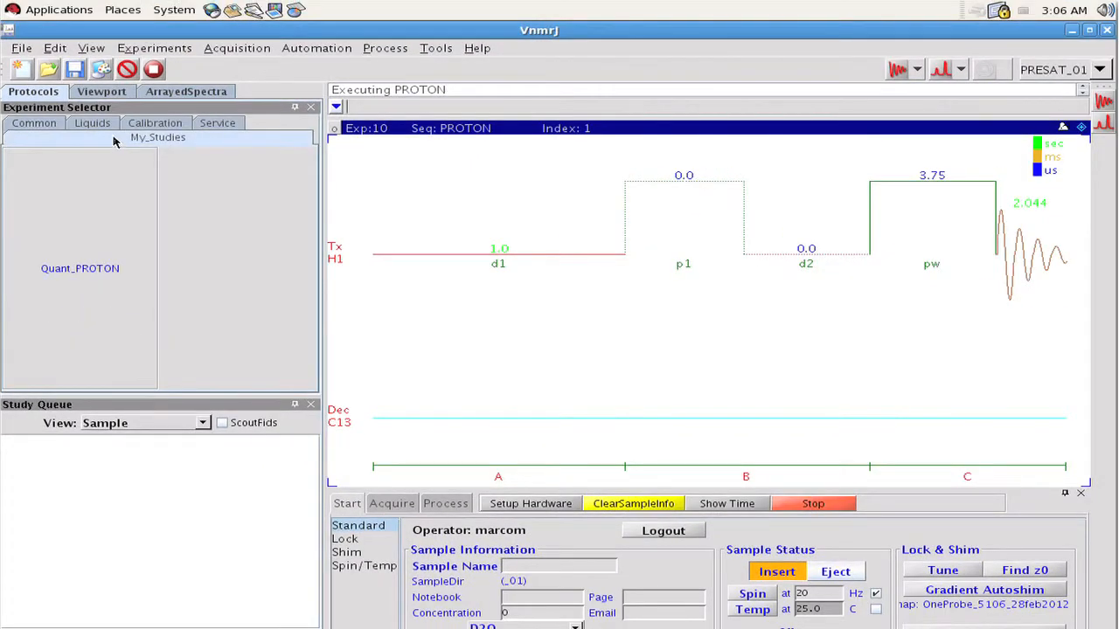
click(118, 254)
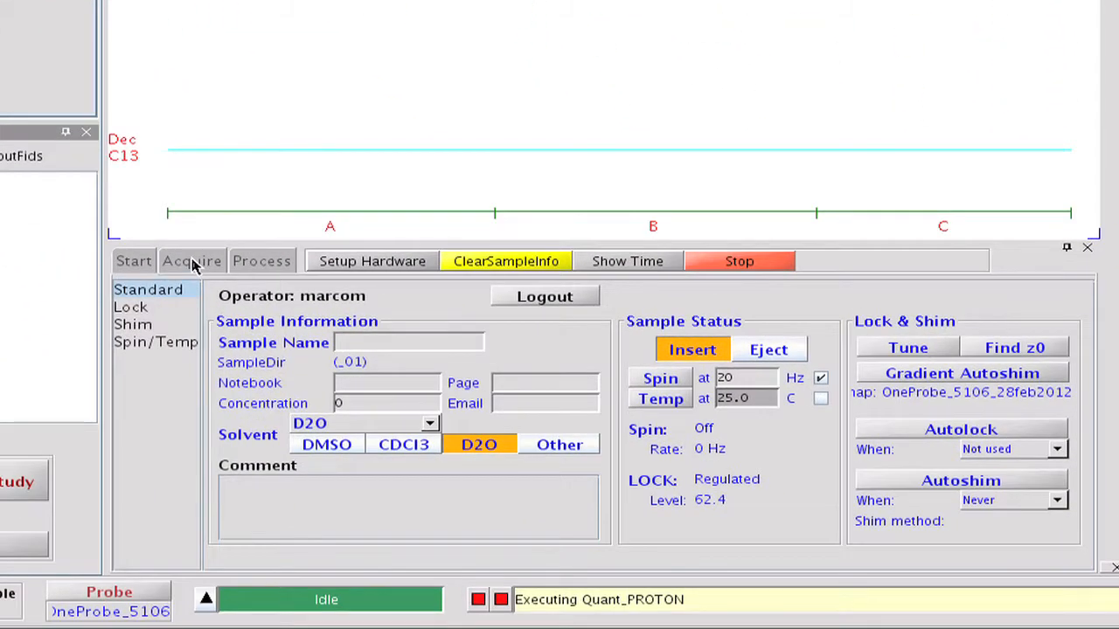
click(192, 262)
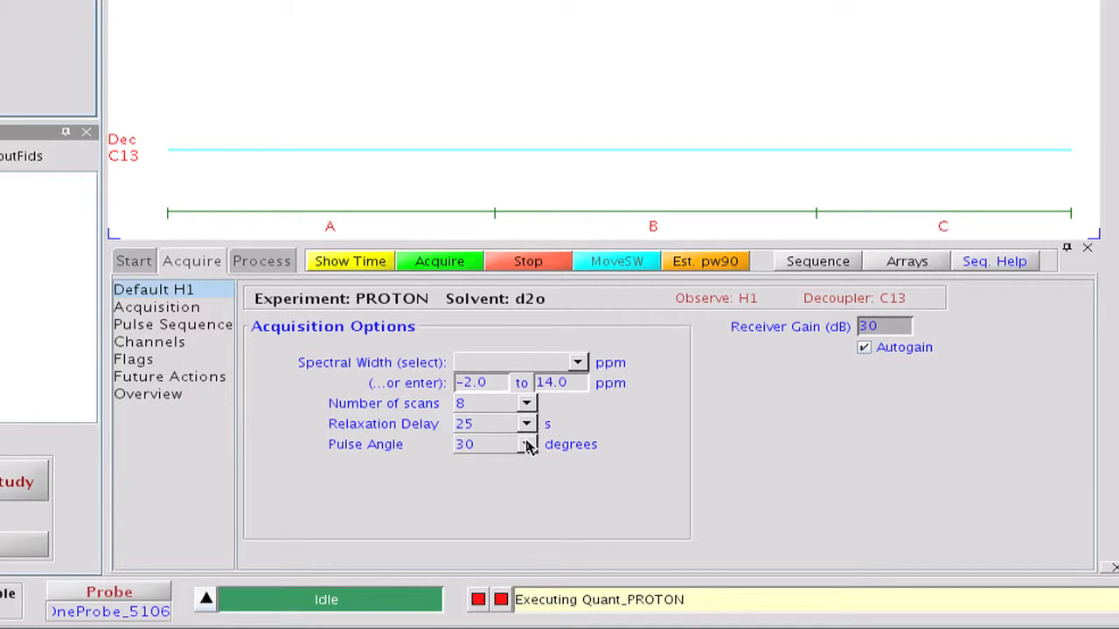
click(267, 263)
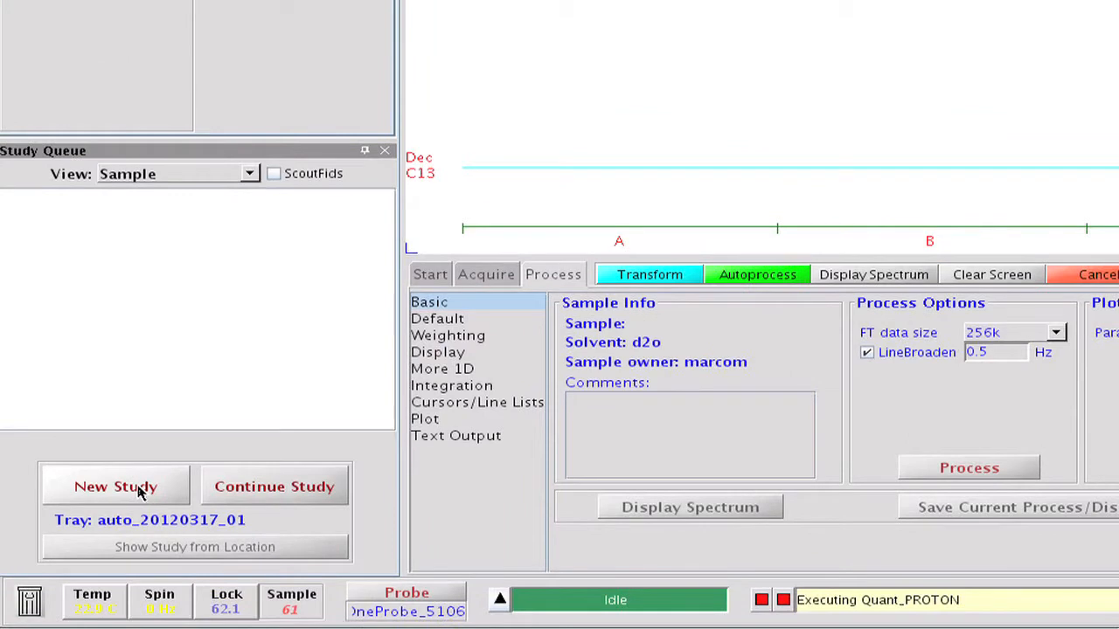
Step: Start a new study and queue Quant_PROTON from My_Studies plus the common CARBON, HSQCAD and gHMBCAD experiments
click(116, 525)
click(140, 491)
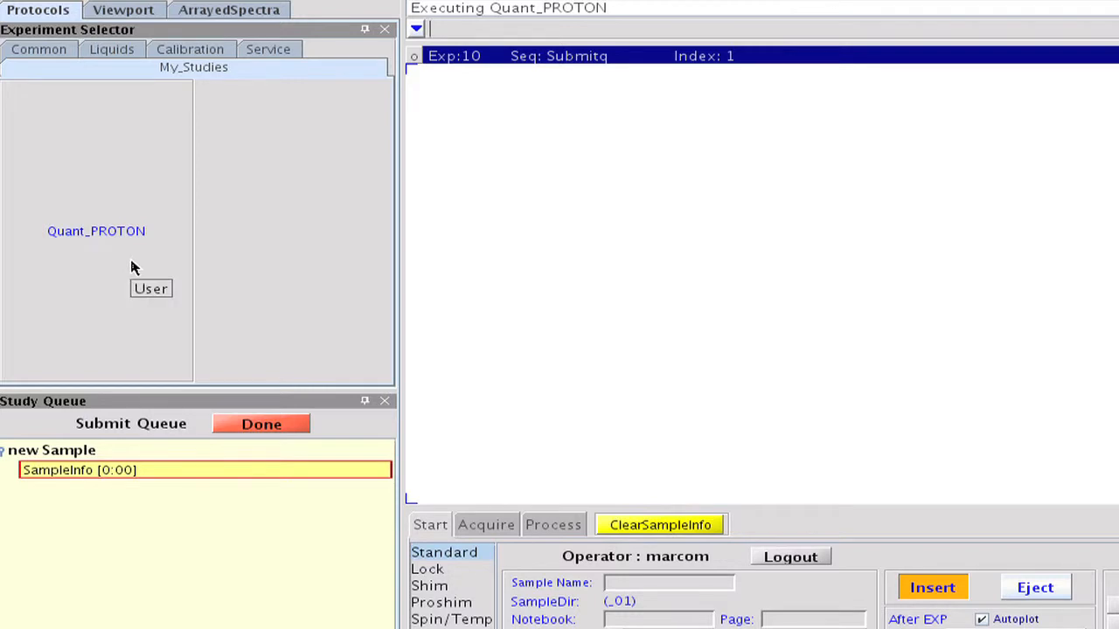
click(133, 267)
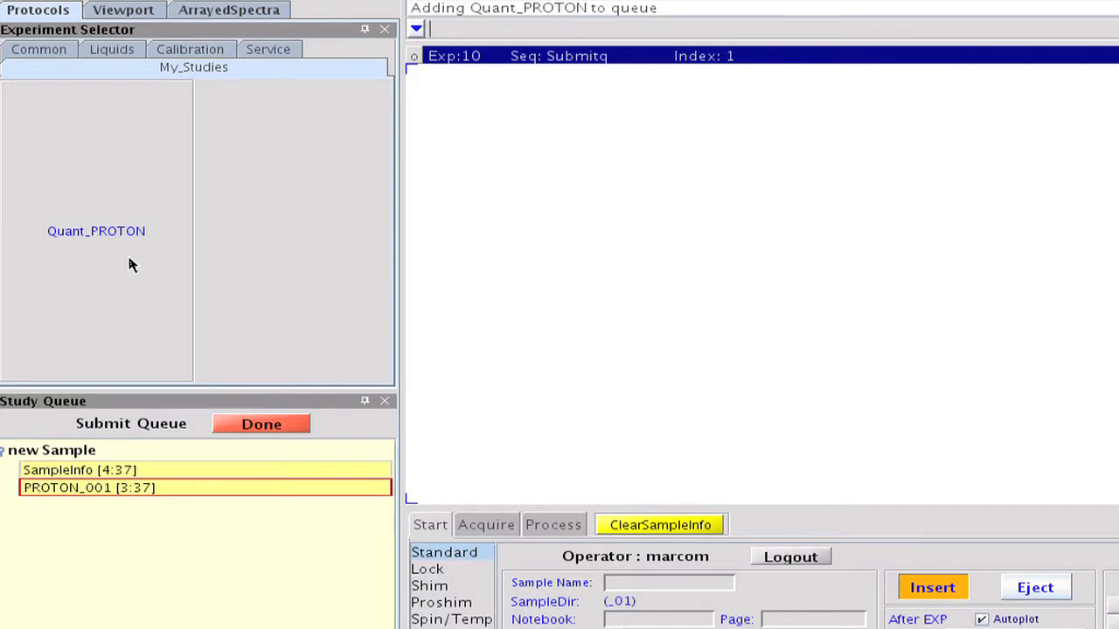
click(68, 54)
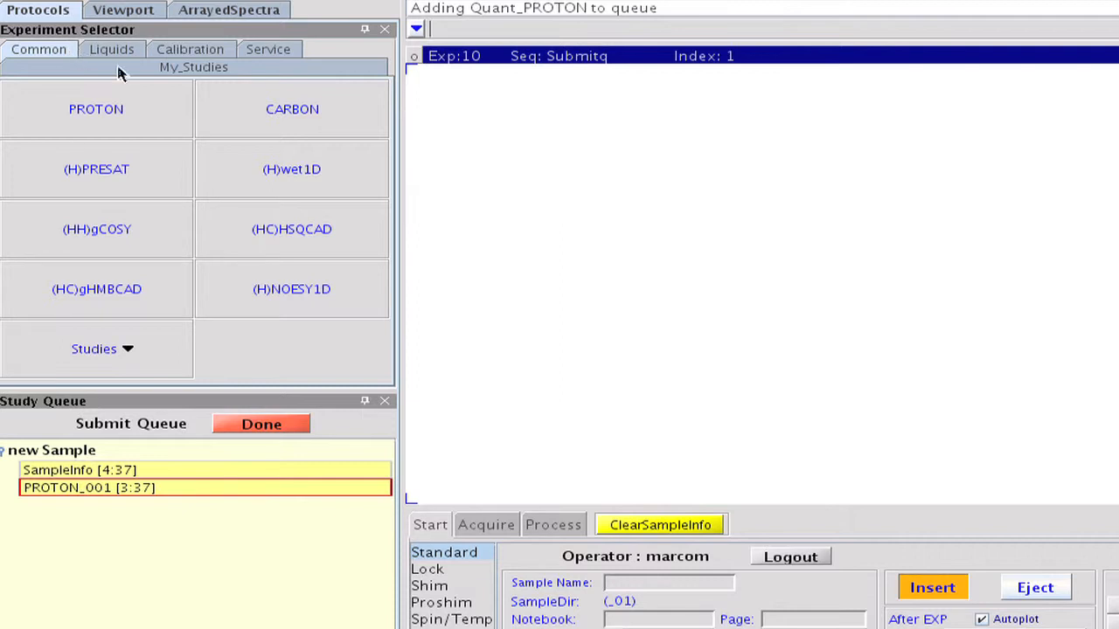
click(234, 118)
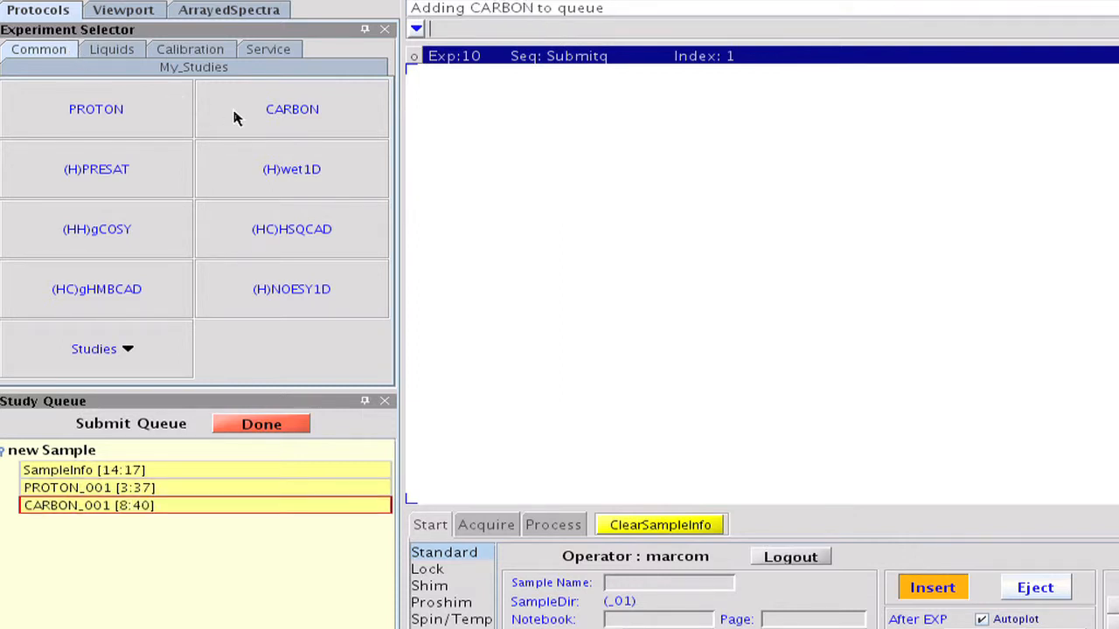
click(240, 227)
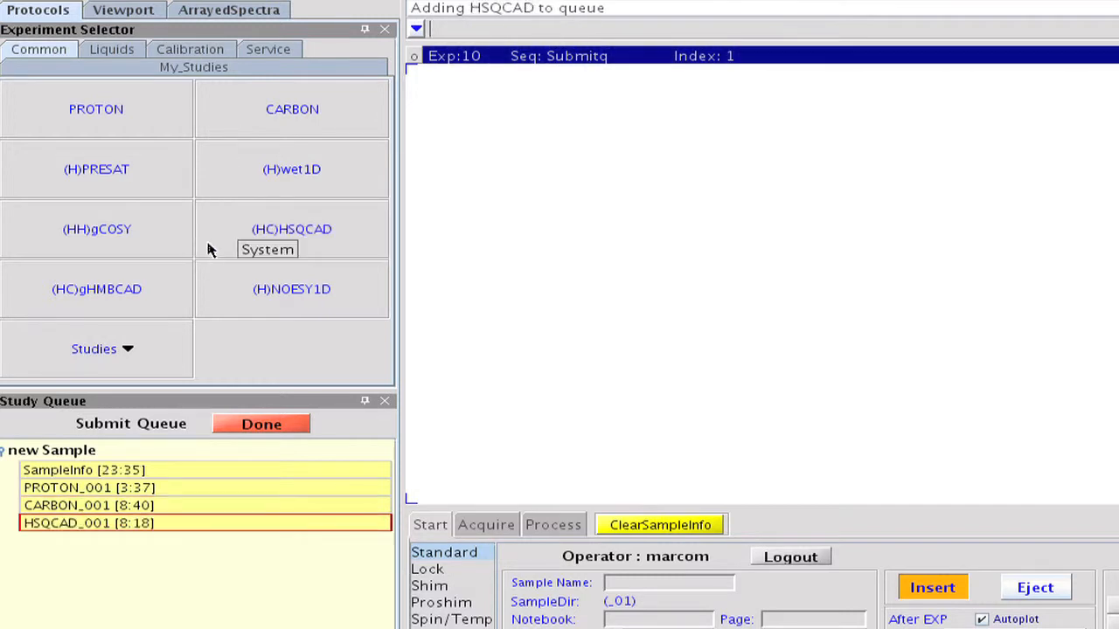
click(158, 298)
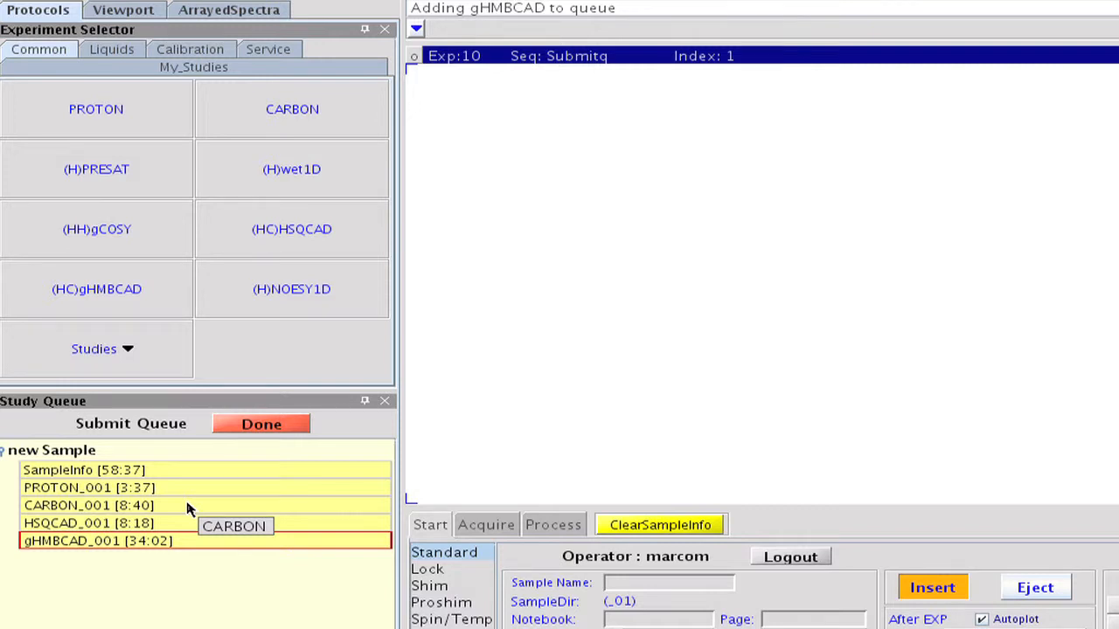
Step: Set the queued CARBON experiment's relaxation delay to 2 s and its number of scans to 512
click(188, 509)
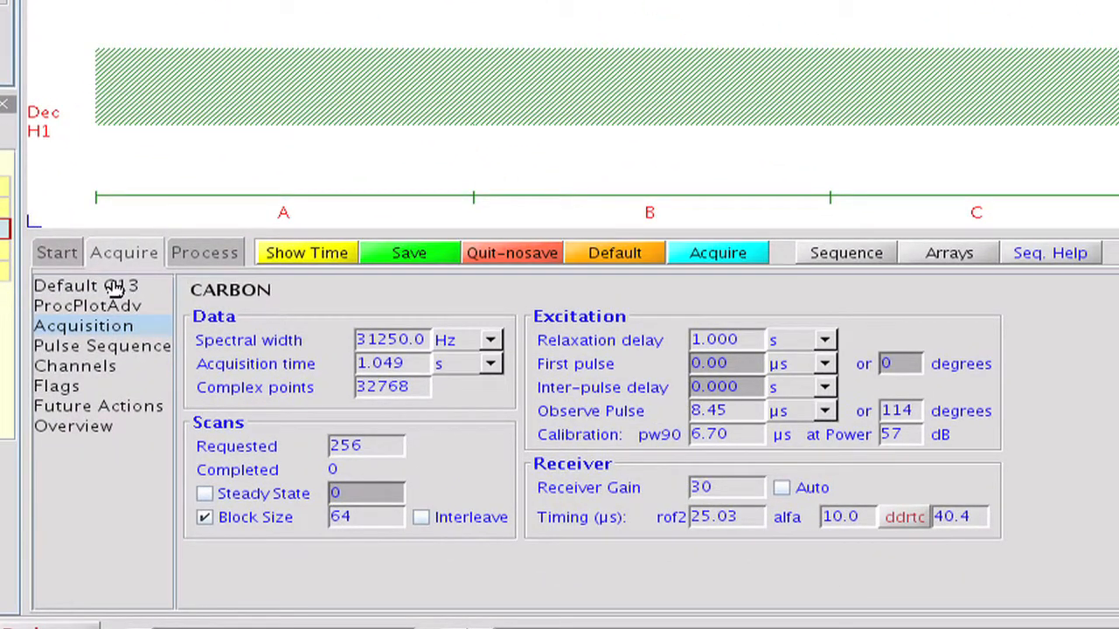
click(116, 288)
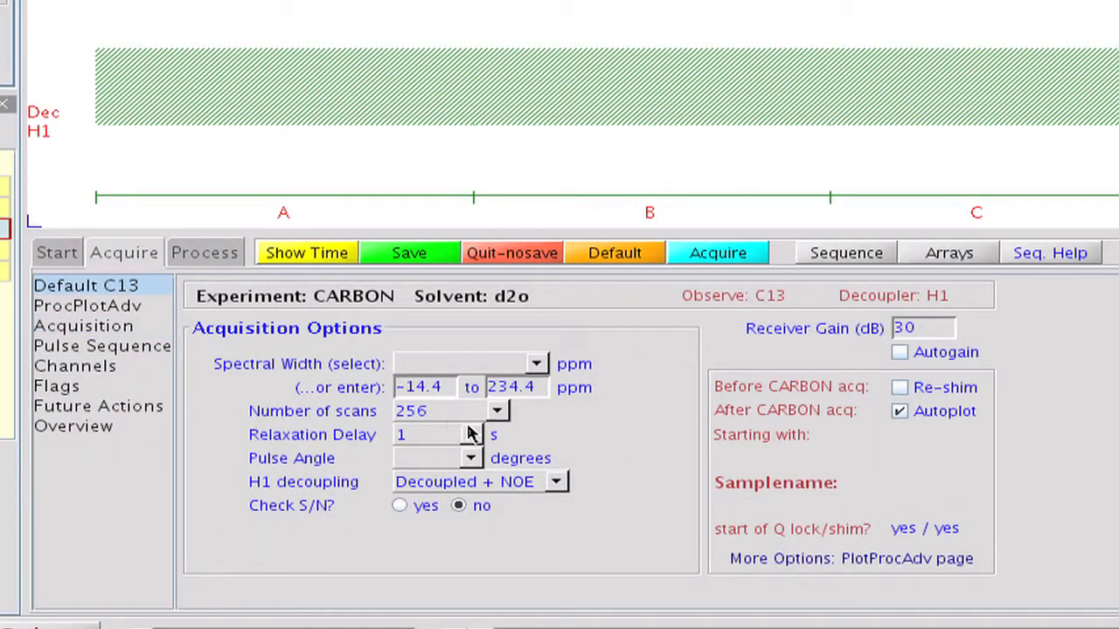
click(471, 434)
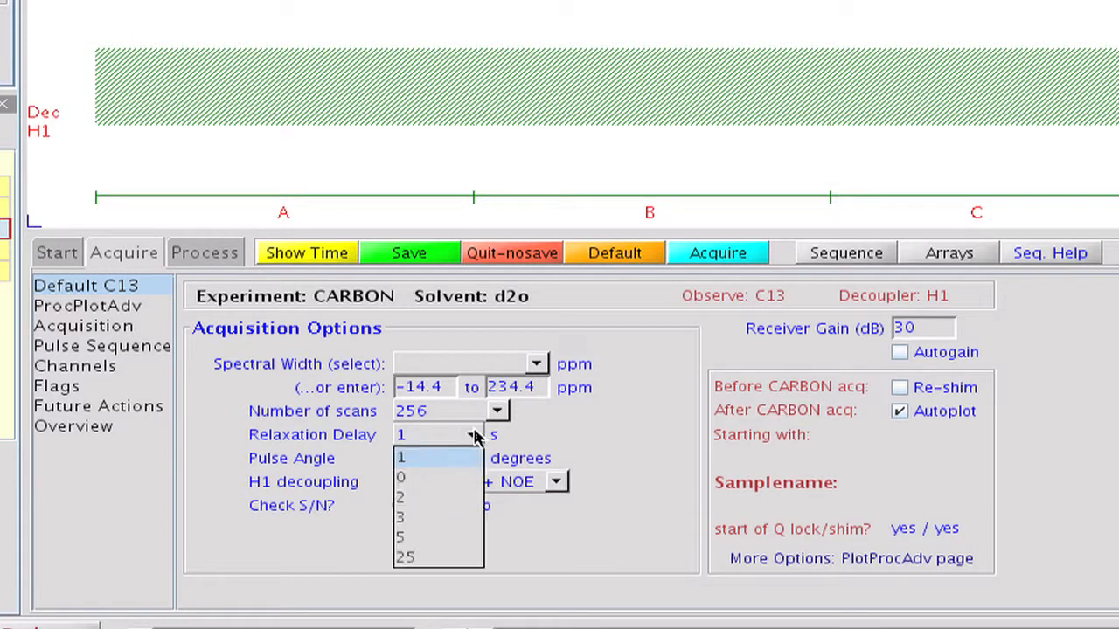
click(457, 498)
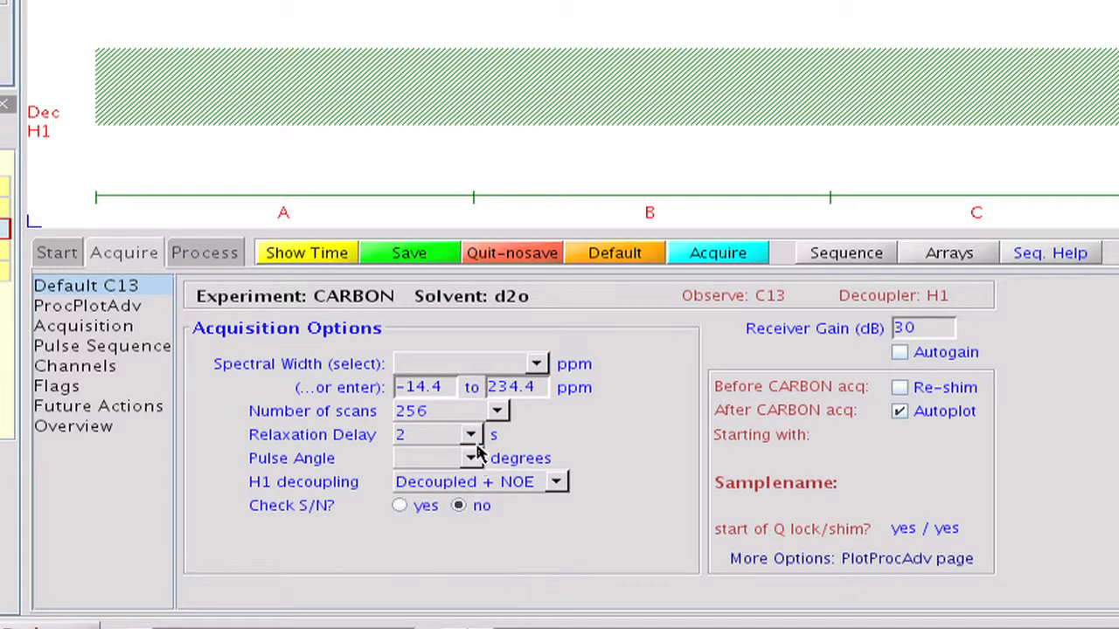
click(496, 411)
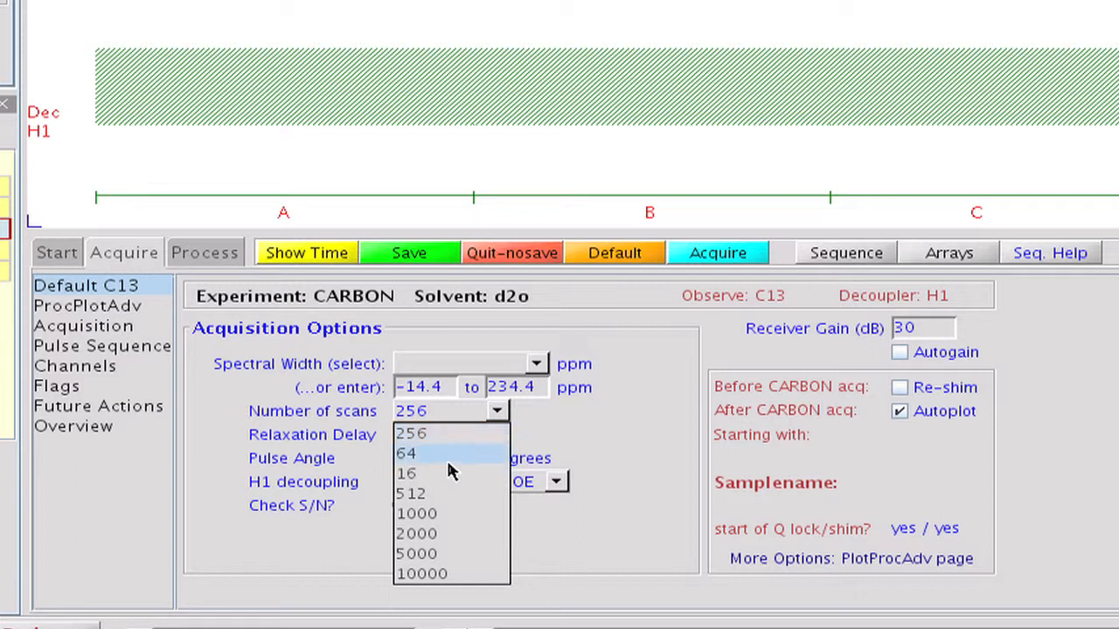
click(450, 494)
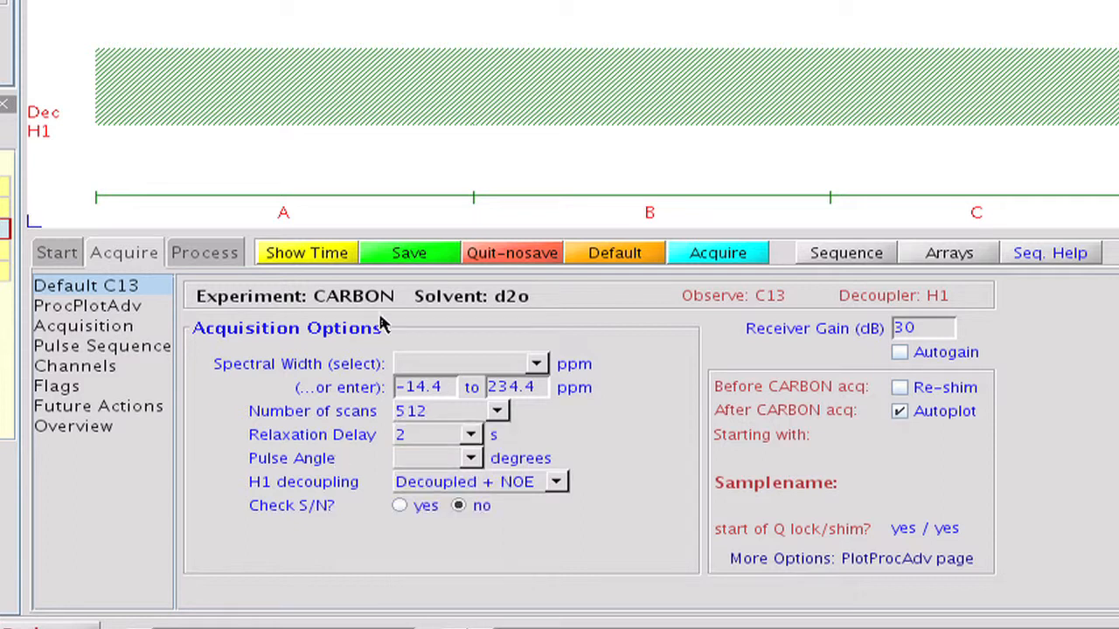
Step: Save the CARBON experiment's parameter changes and start cloning the current study
click(399, 260)
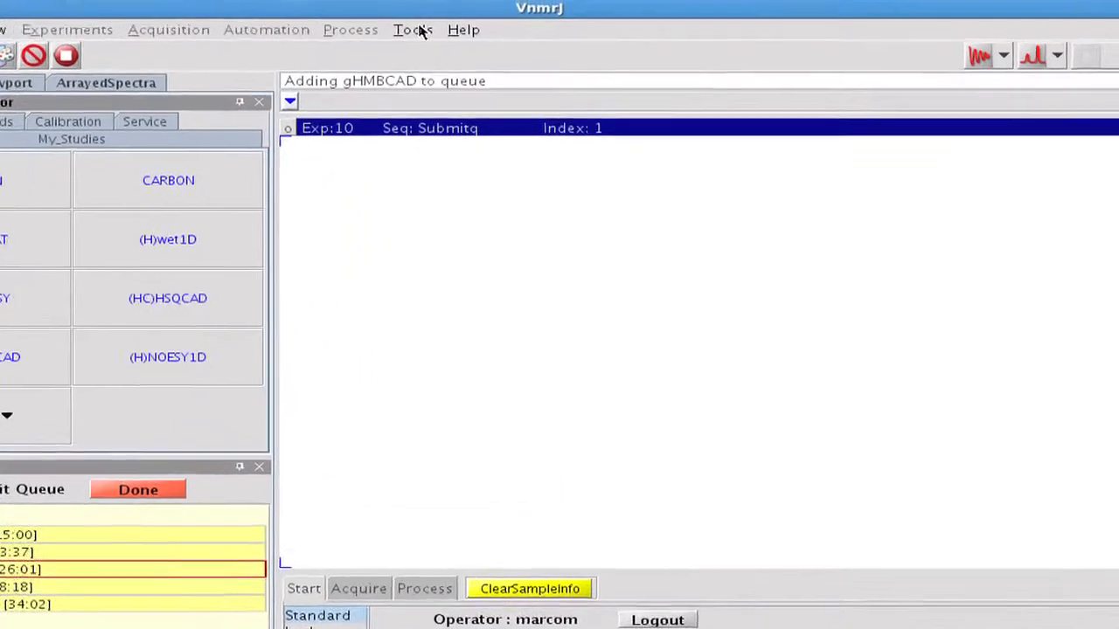
click(439, 10)
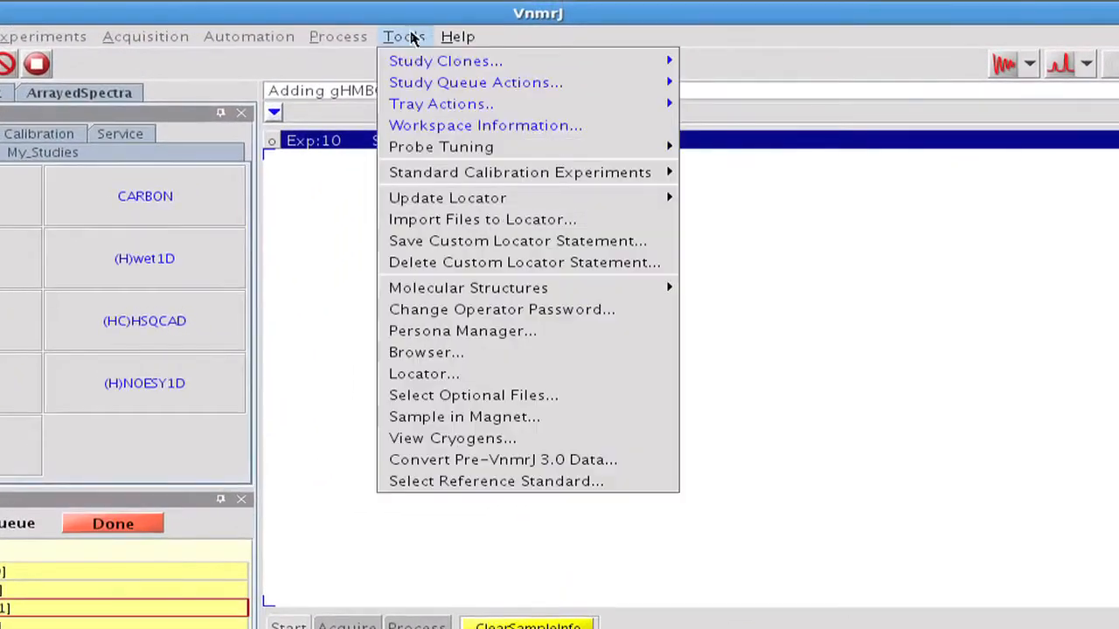
mouse_move(480, 70)
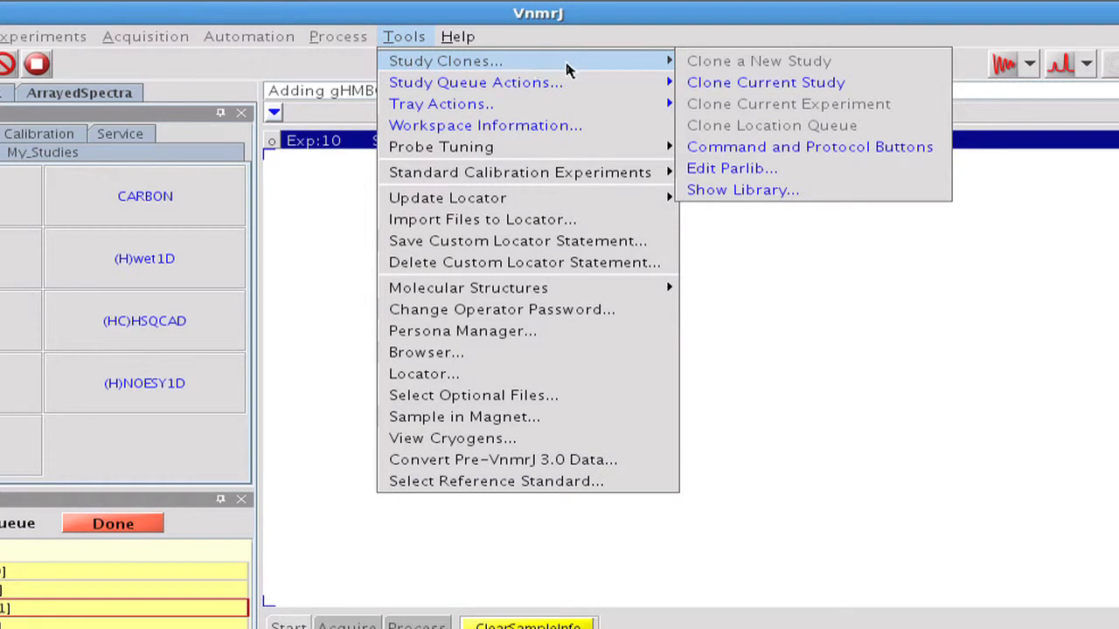
click(705, 87)
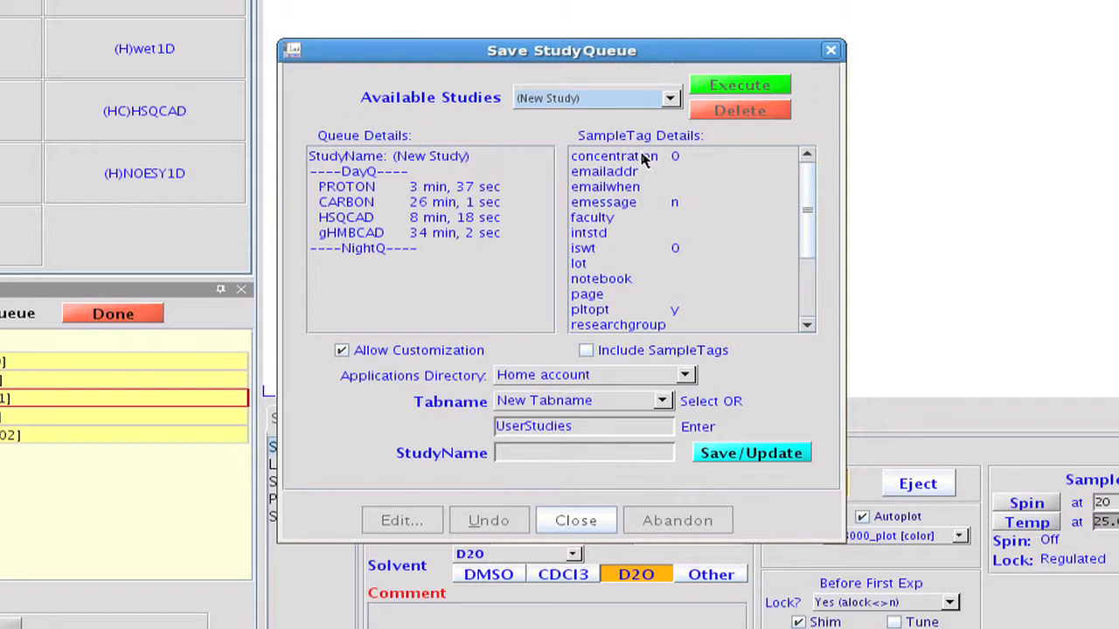
Step: Save the cloned study as Quant_Exp_List under the existing My_Studies tab name and close the save dialog
click(662, 404)
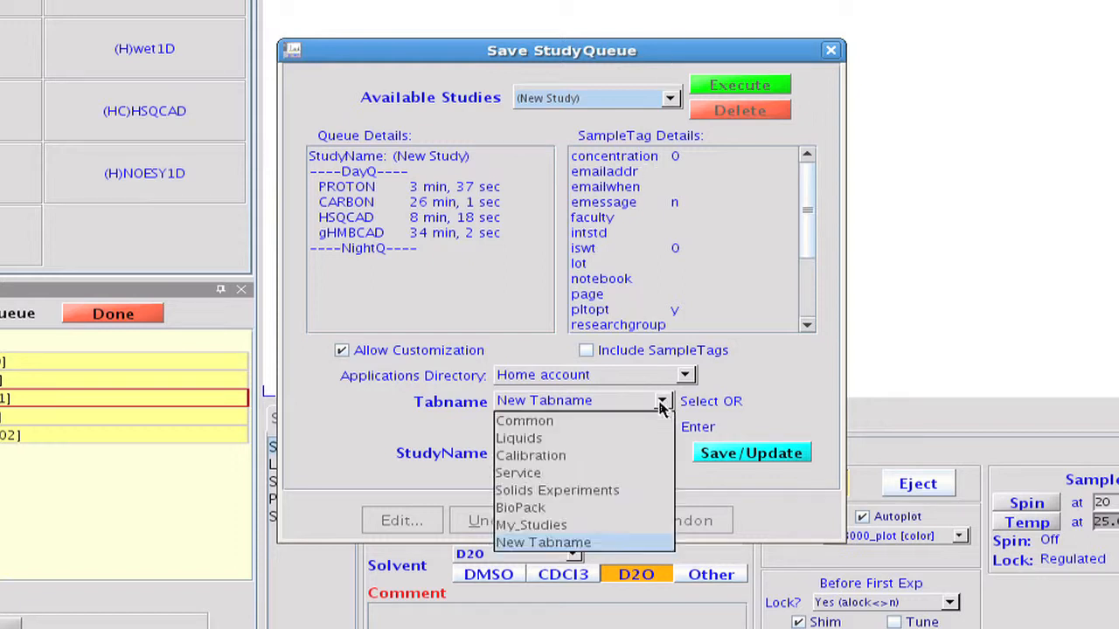
click(621, 528)
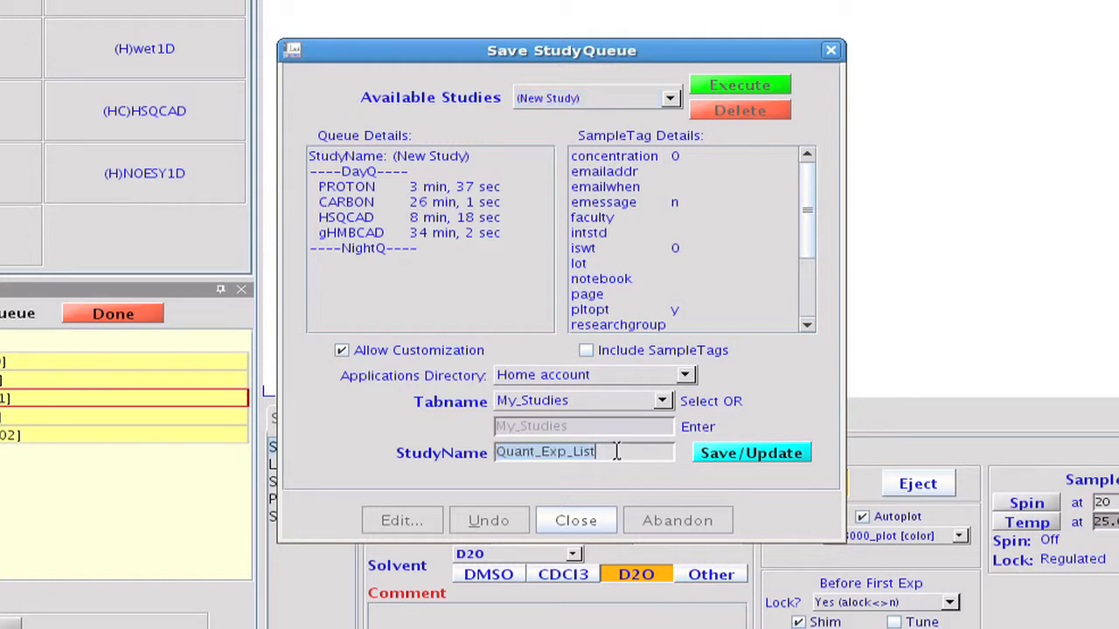
click(722, 456)
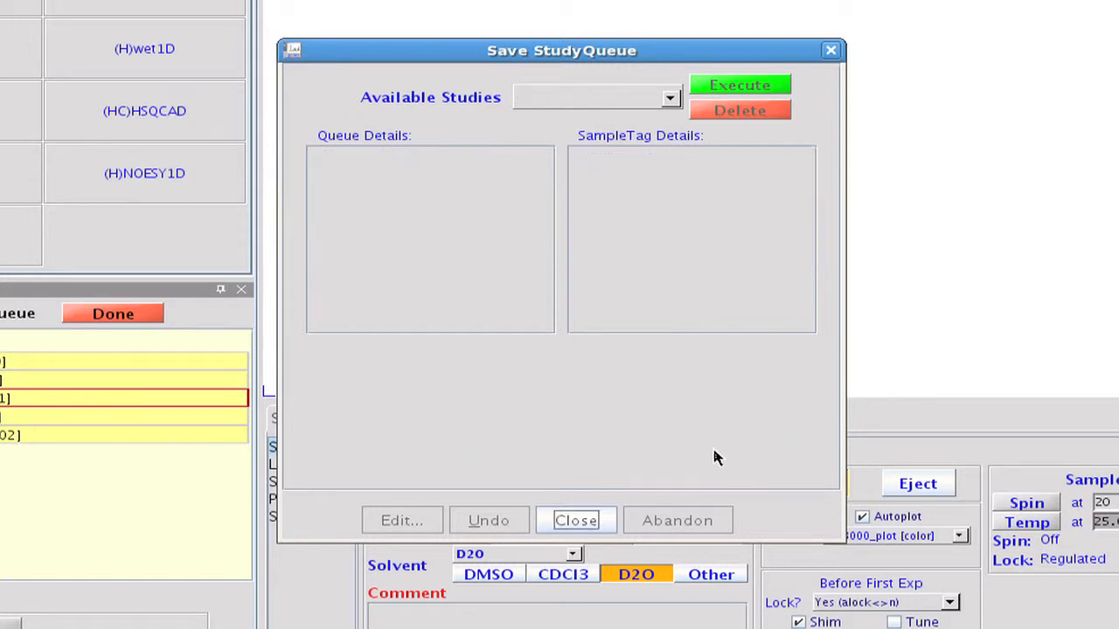
click(581, 525)
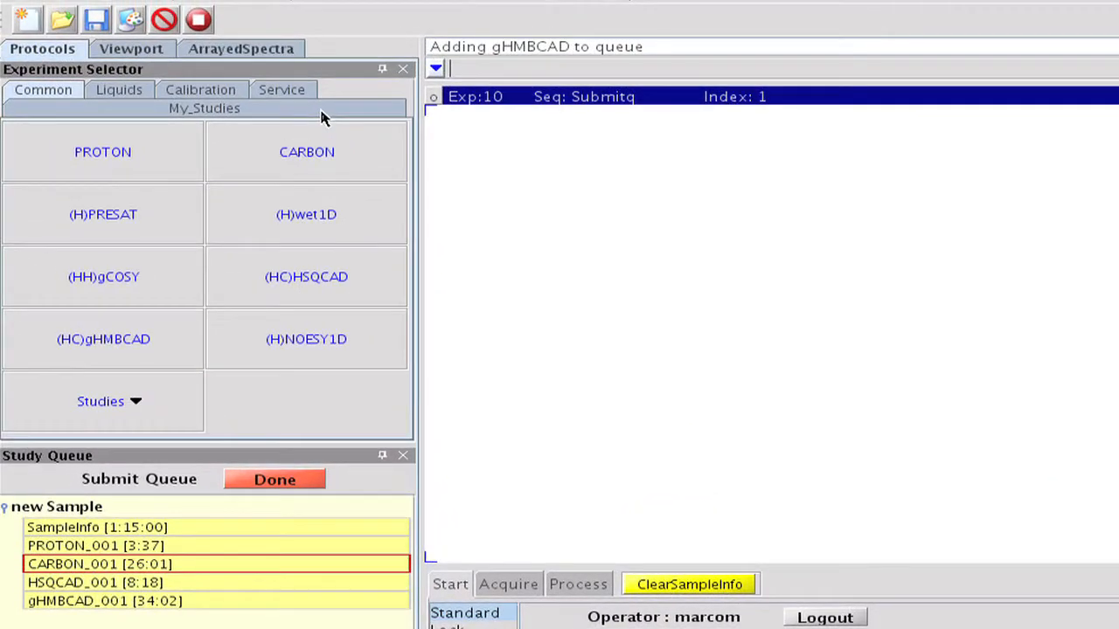
Step: Show the My_Studies protocols, finish the current queue, and start a new study loaded with Quant_Exp_List
click(320, 112)
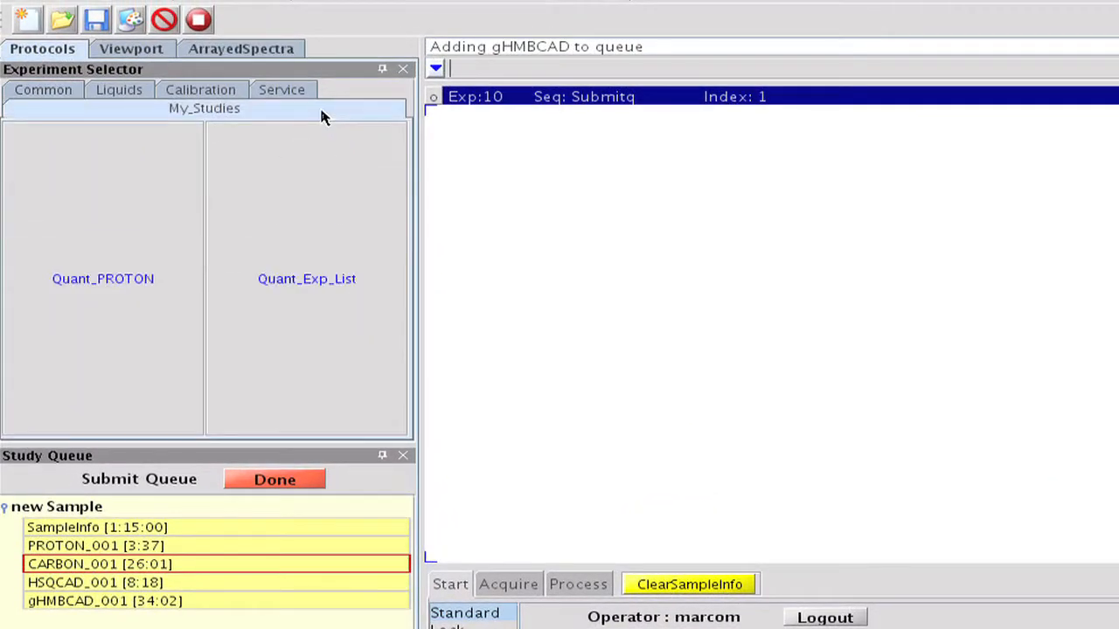
click(286, 482)
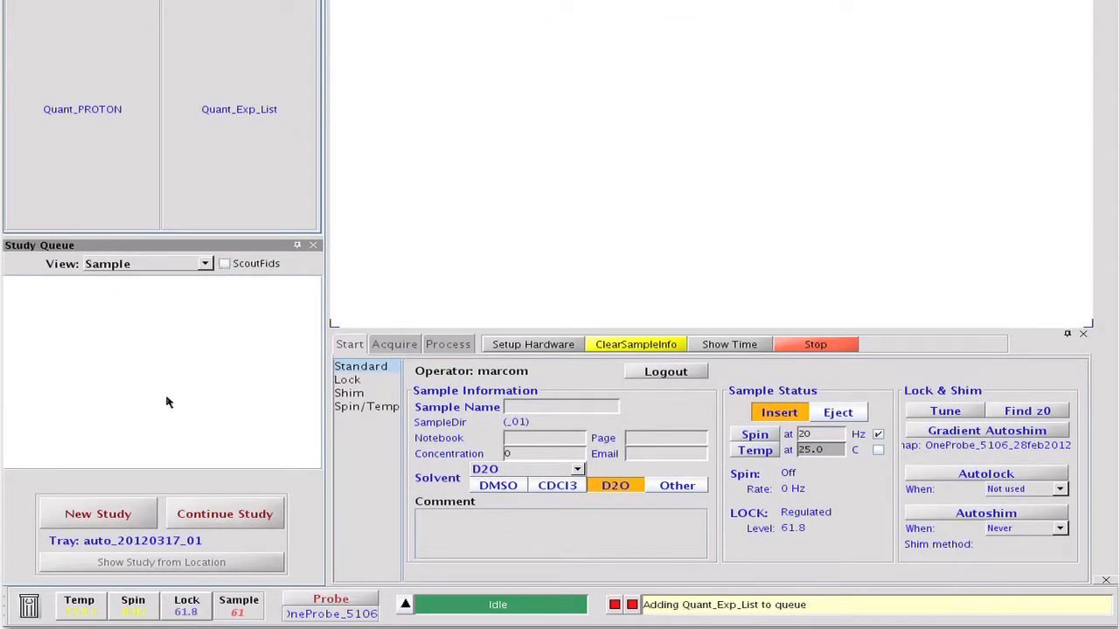
click(106, 511)
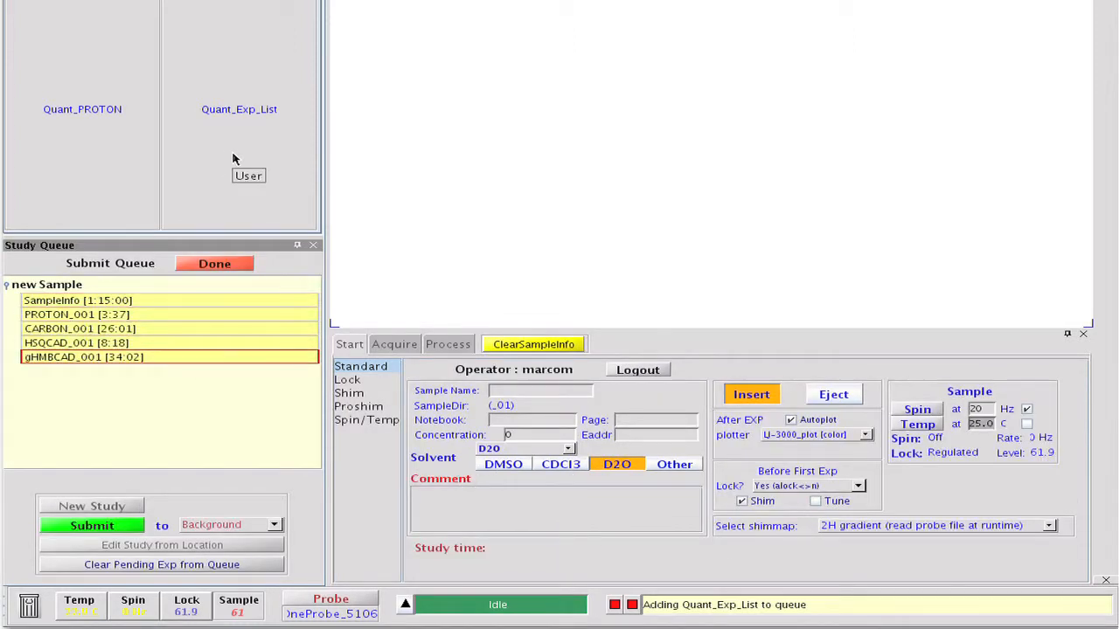
Step: Set the queued HSQCAD experiment's scans per t1 increment to 8 and save the change
click(199, 343)
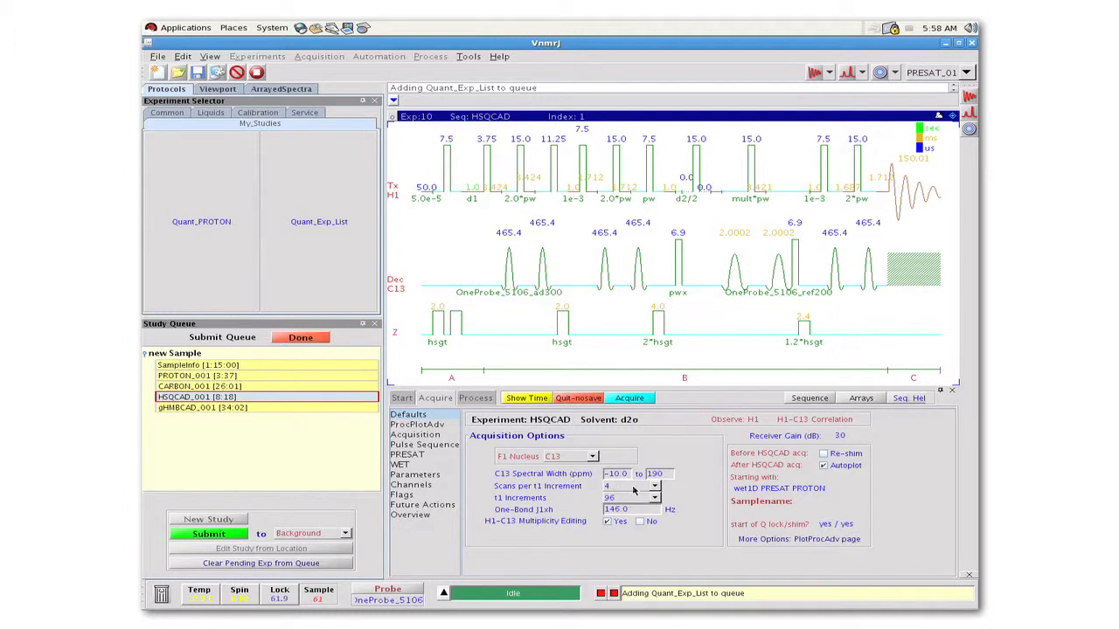
click(655, 487)
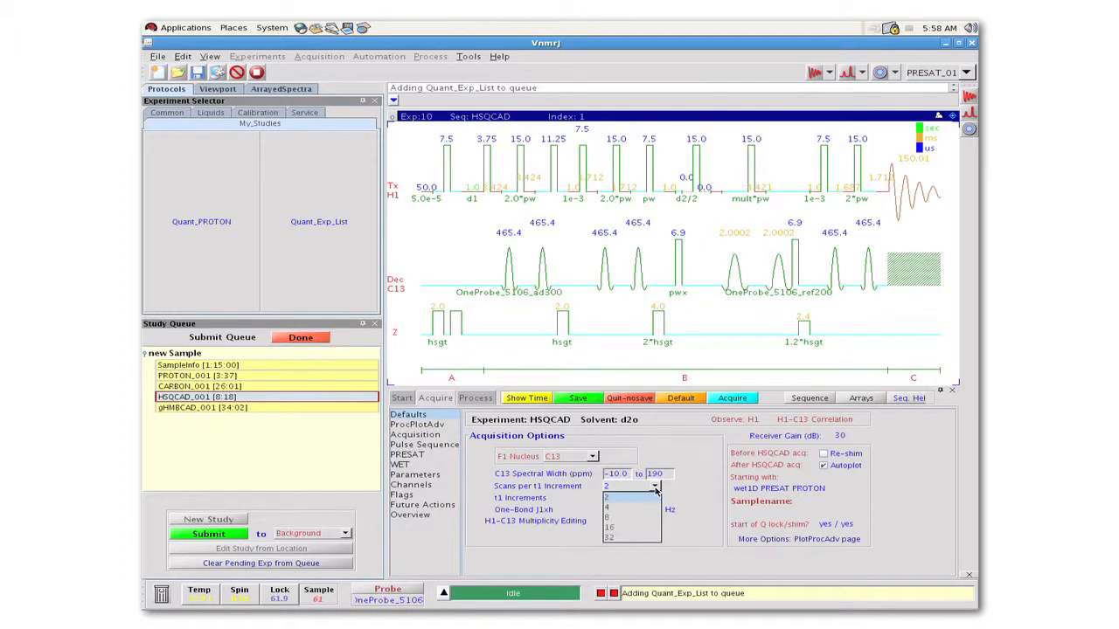
click(651, 518)
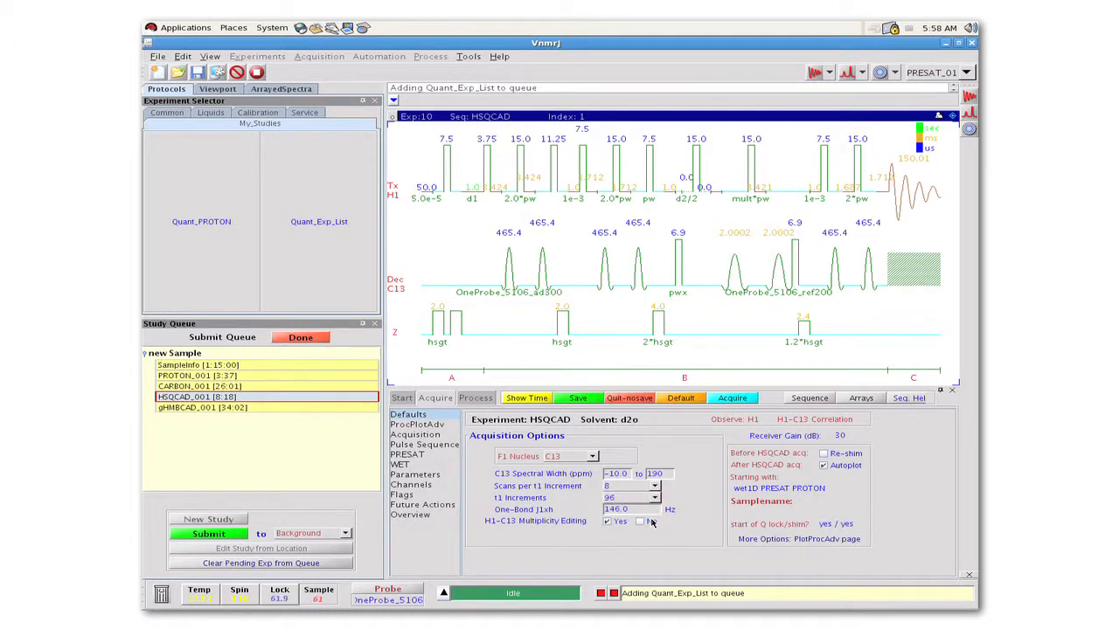
click(577, 400)
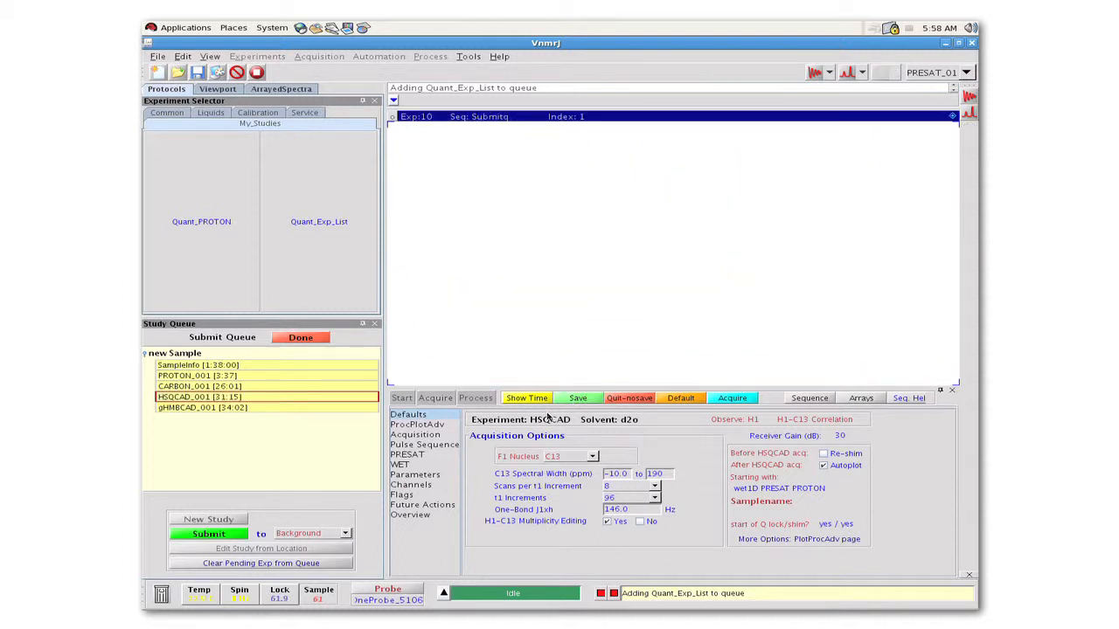